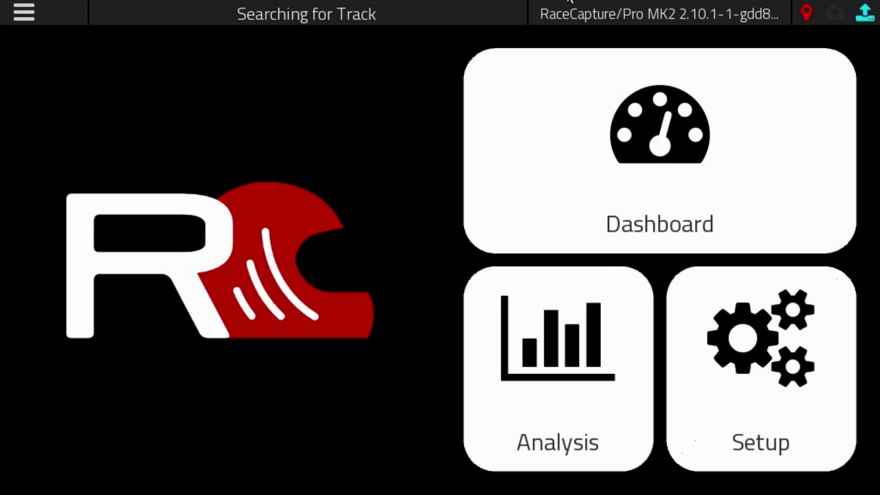
Go to Setup's CAN Mapping page and switch the CAN channels toggle ON
click(765, 383)
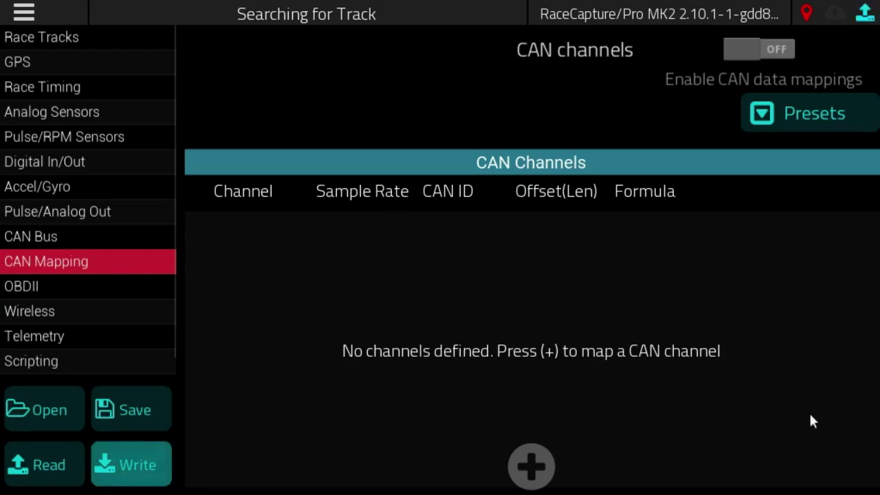
click(759, 52)
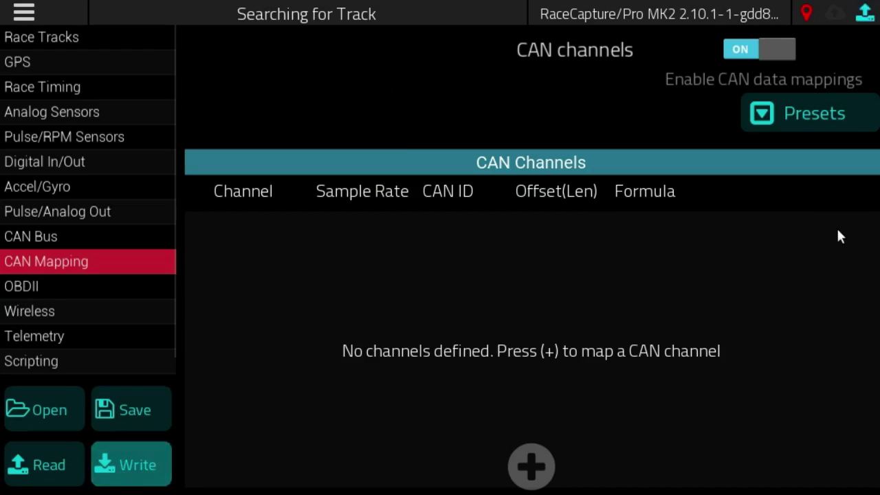
click(810, 110)
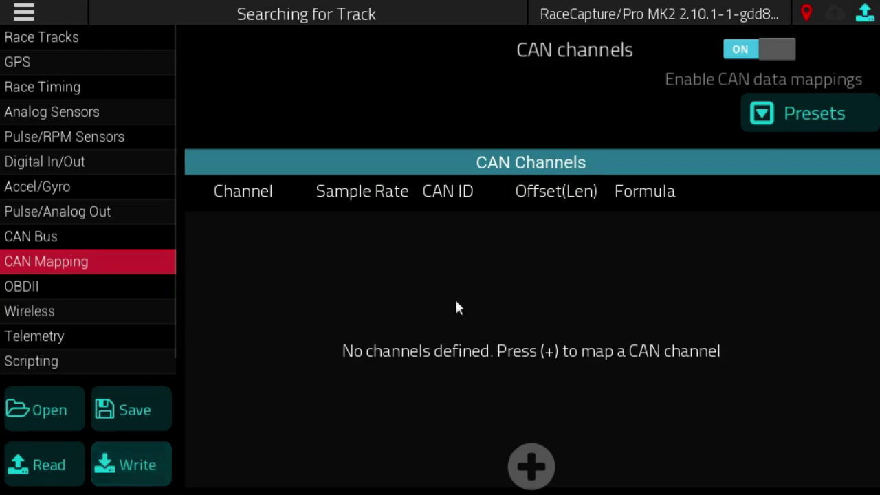
Open the preset import dialog and browse the Megasquirt and BMW E46 presets
click(814, 112)
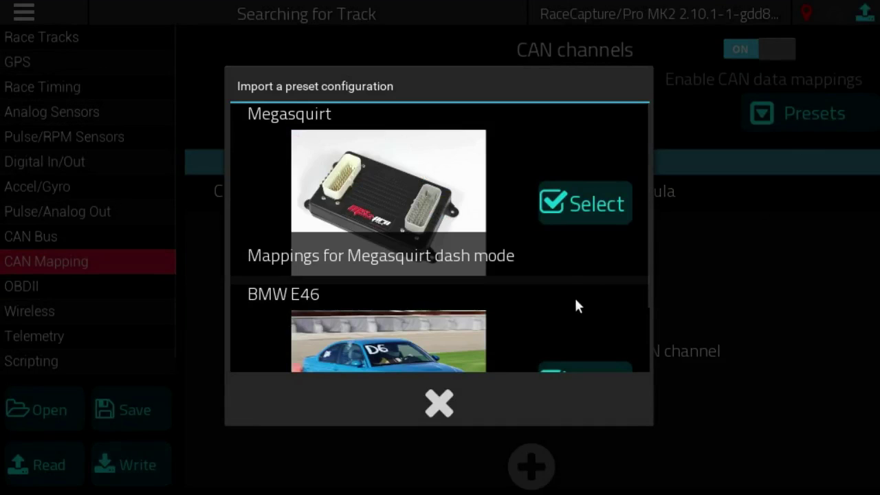
drag(561, 315, 577, 300)
click(556, 235)
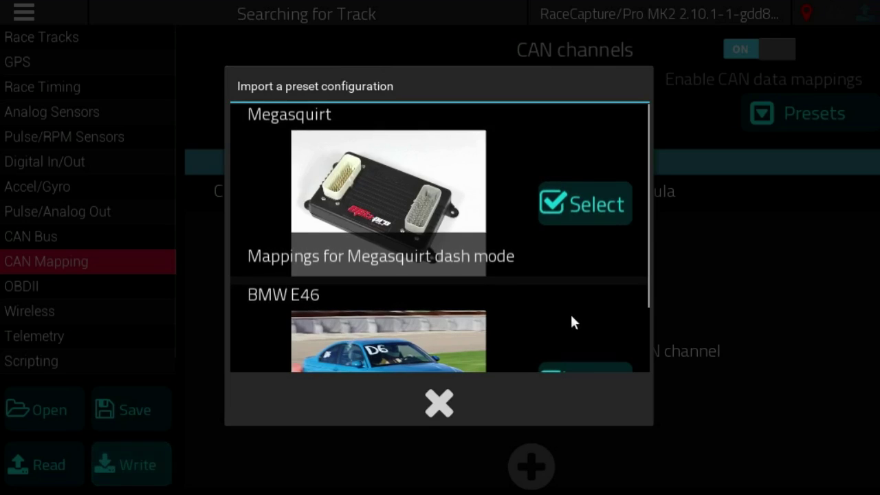
scroll(570, 311, down, 1)
scroll(491, 246, up, 1)
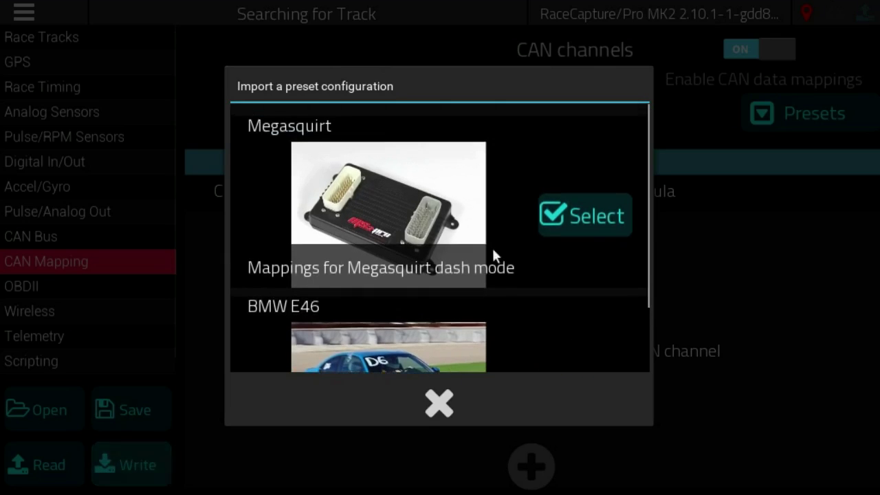
drag(569, 302, 566, 234)
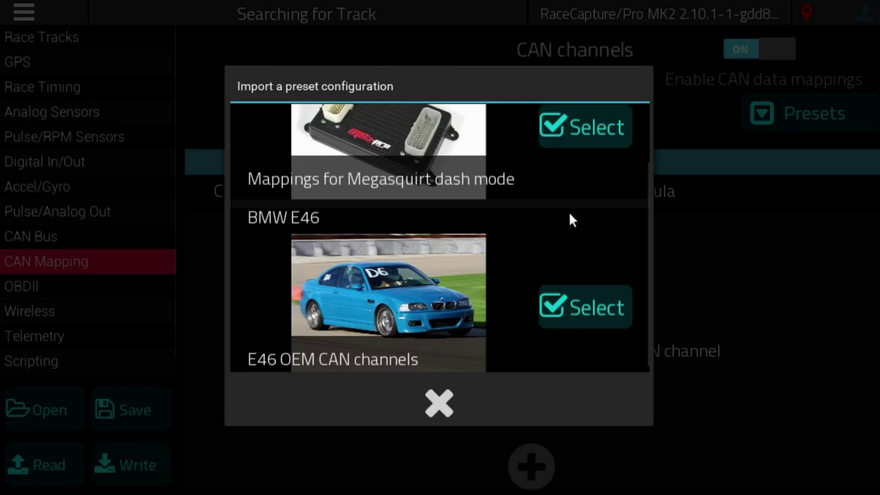
drag(569, 218, 571, 291)
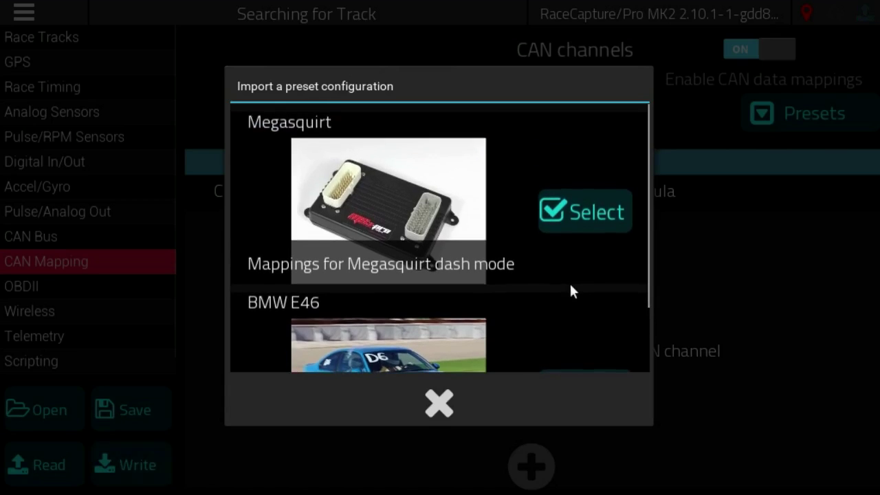
Import the Megasquirt preset, adding RPM, TPS, MAP, Coolant and AFR channels at 10 Hz
click(584, 199)
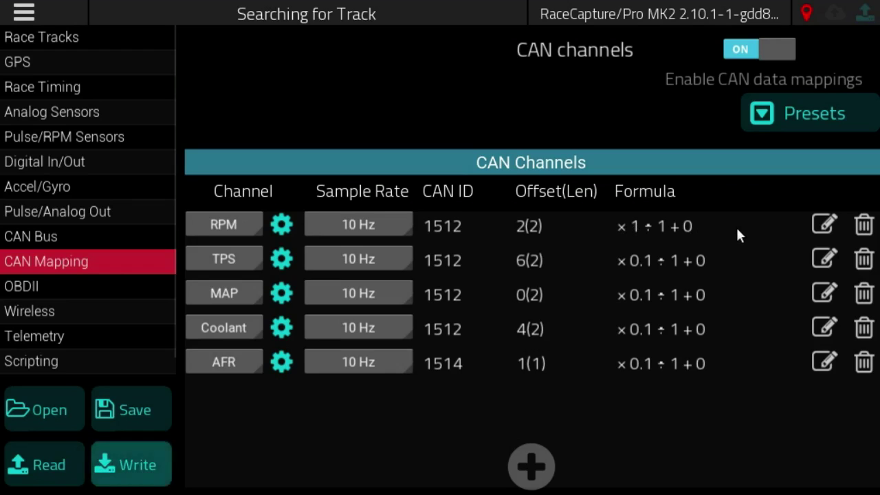
Open the RPM channel's CAN mapping editor, trying channel 2 but leaving it at 1
click(822, 222)
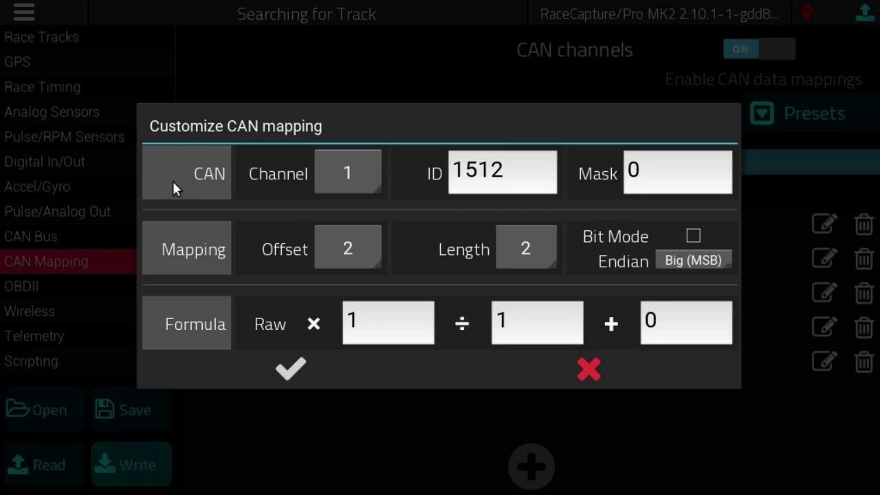
click(344, 175)
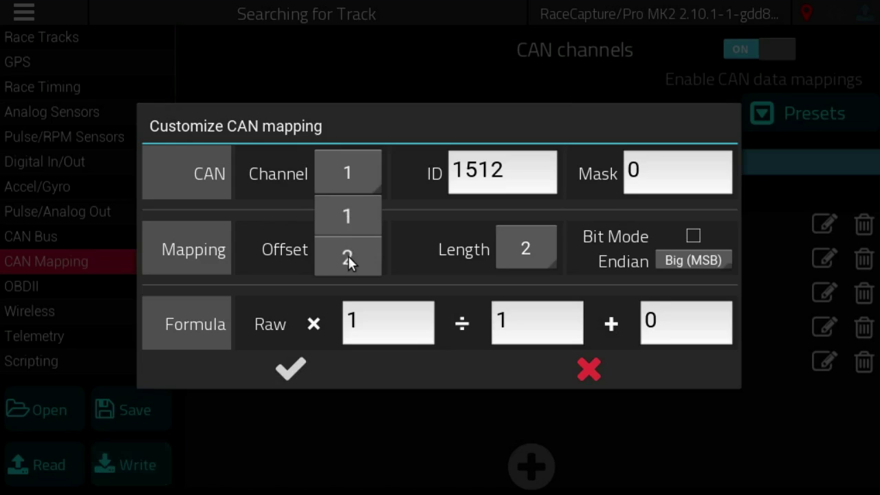
click(347, 174)
click(347, 172)
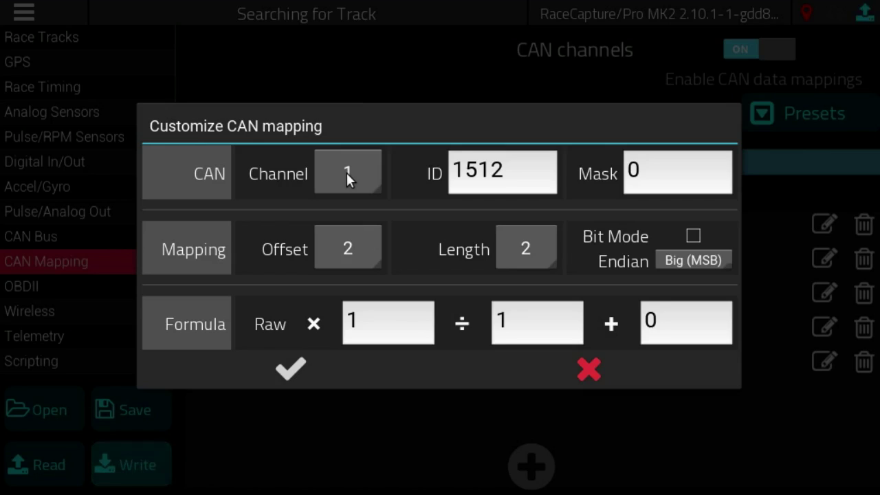
click(347, 175)
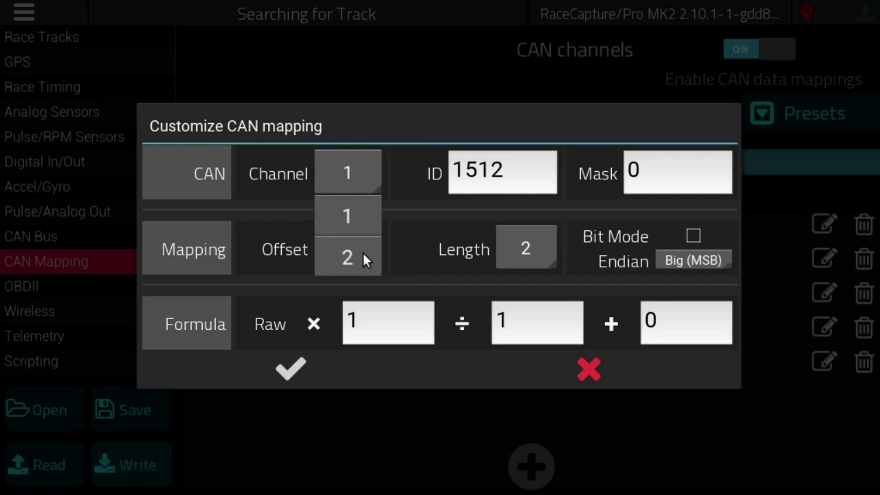
click(362, 252)
click(350, 179)
click(355, 204)
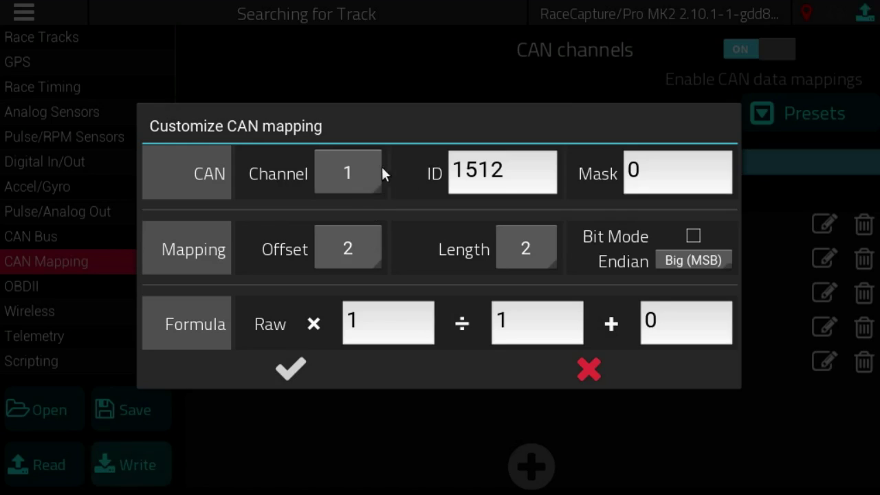
click(535, 185)
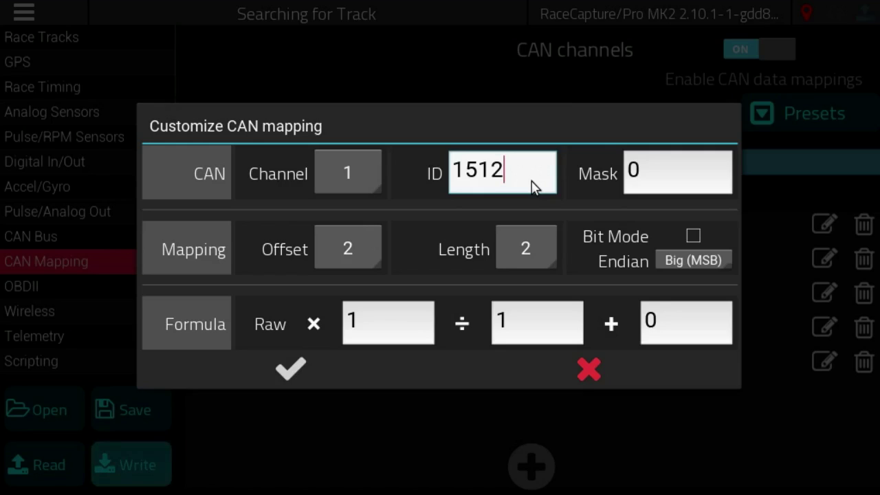
click(705, 180)
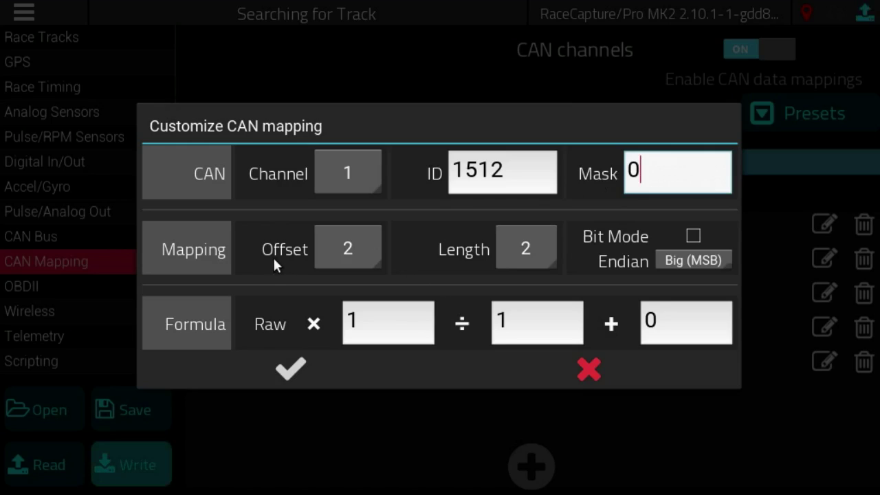
Try byte offset 1, then set the RPM mapping's offset to 0
click(357, 249)
click(365, 69)
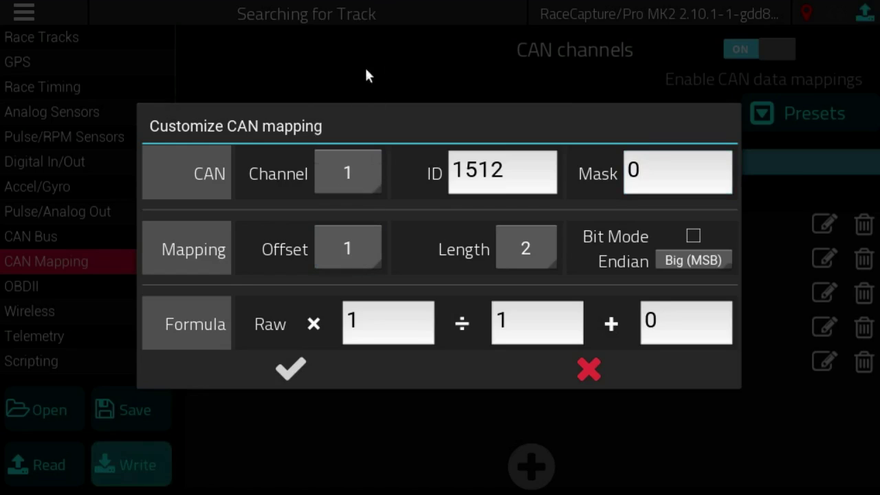
click(355, 264)
click(364, 23)
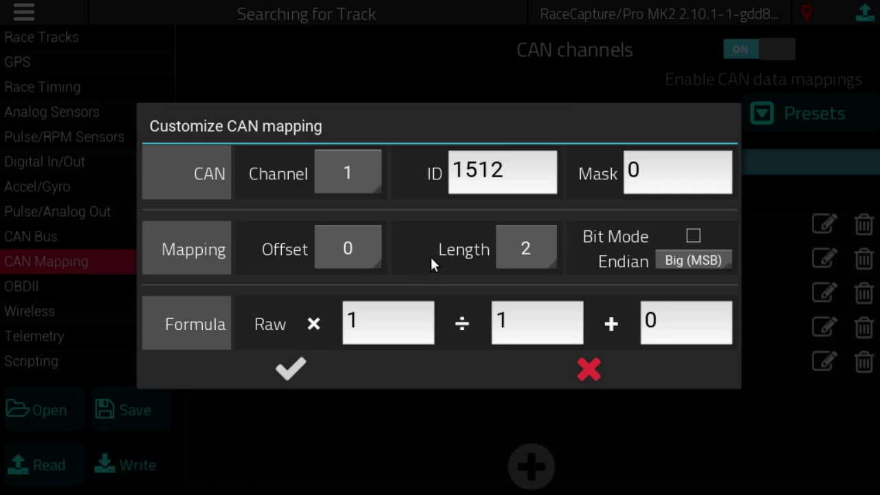
click(354, 249)
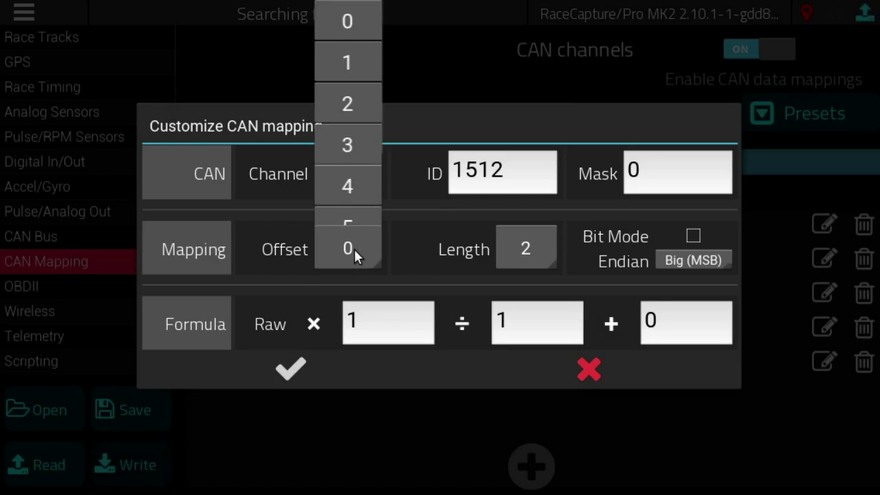
click(354, 249)
click(354, 248)
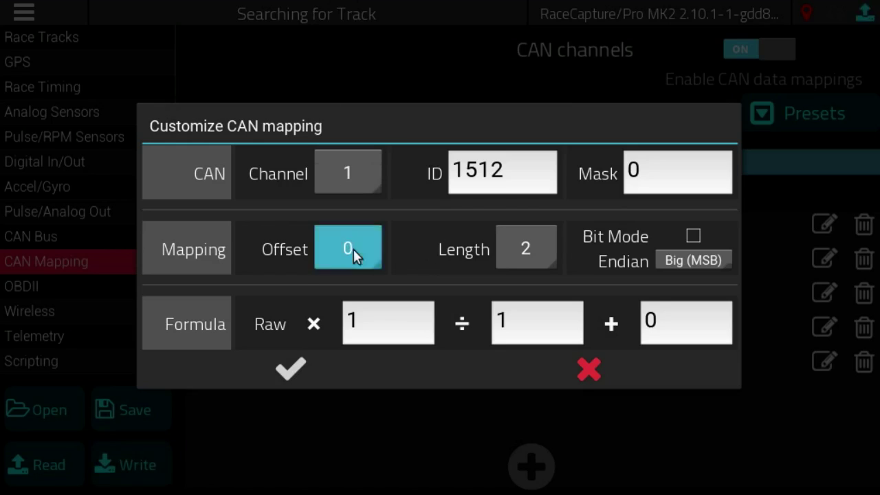
click(356, 249)
Keep data length at 2 and return the offset to 0 after briefly trying 2
click(522, 255)
click(522, 254)
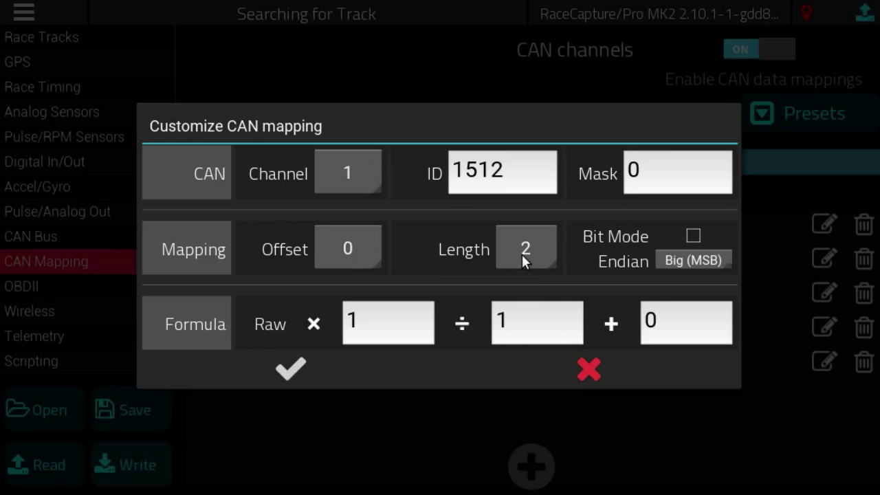
click(323, 247)
click(526, 254)
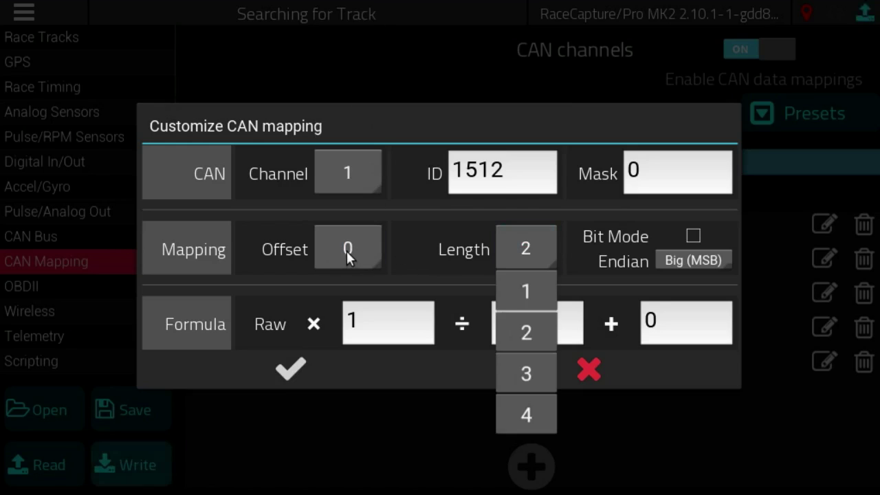
click(346, 251)
click(334, 27)
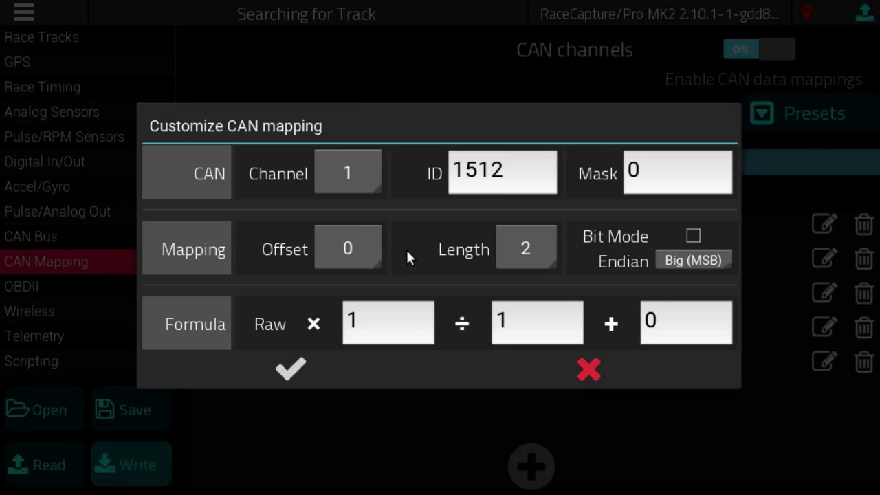
click(361, 244)
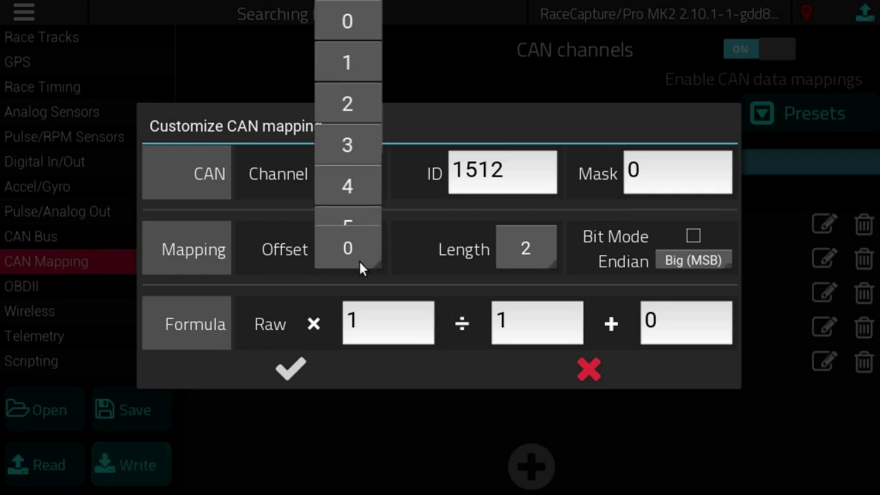
drag(343, 169, 348, 224)
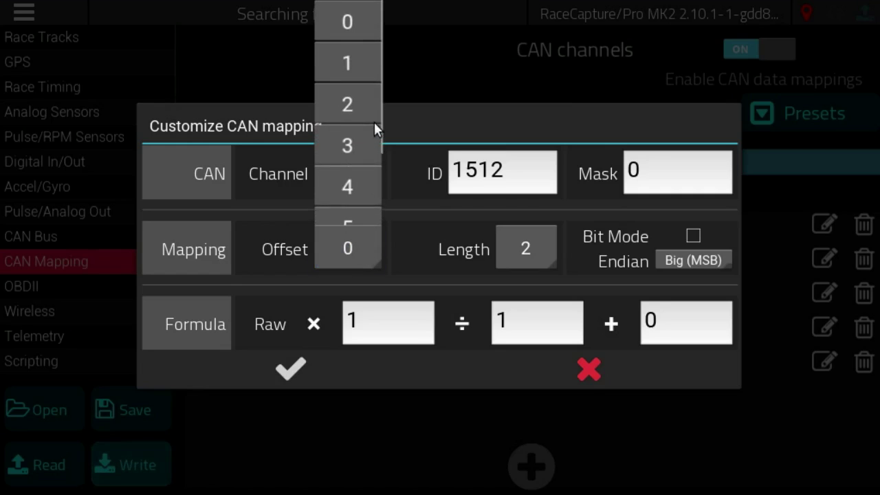
click(356, 102)
click(356, 265)
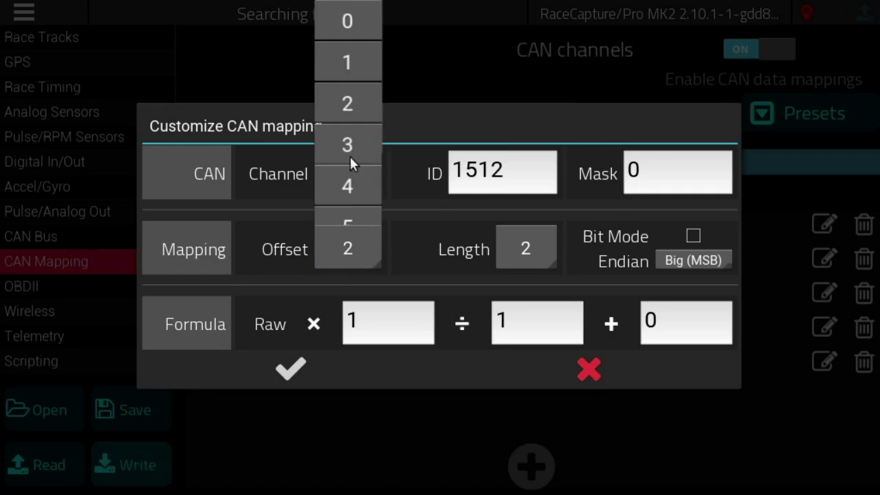
click(364, 35)
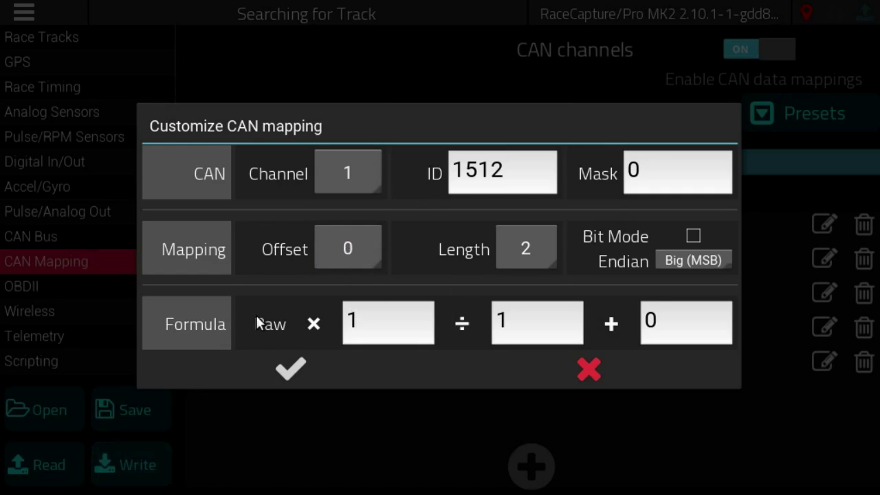
Turn on bit mode for the mapping and set its offset to 25
click(692, 236)
click(333, 244)
drag(344, 220, 352, 80)
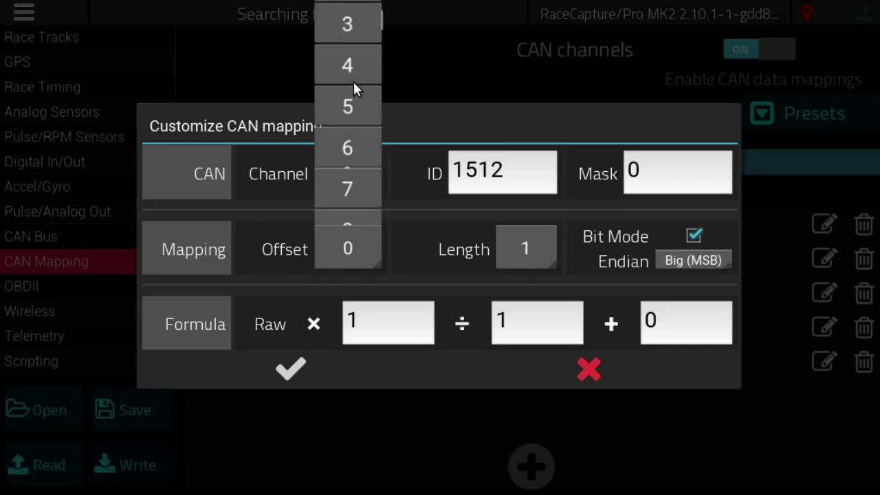
drag(350, 180, 342, 36)
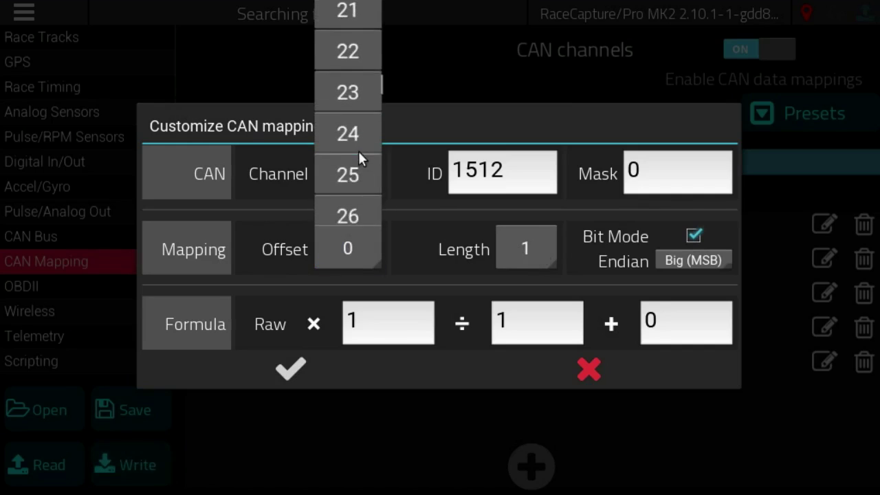
click(357, 151)
Set length to 3, then turn bit mode off, resetting to offset 0, length 1
click(506, 252)
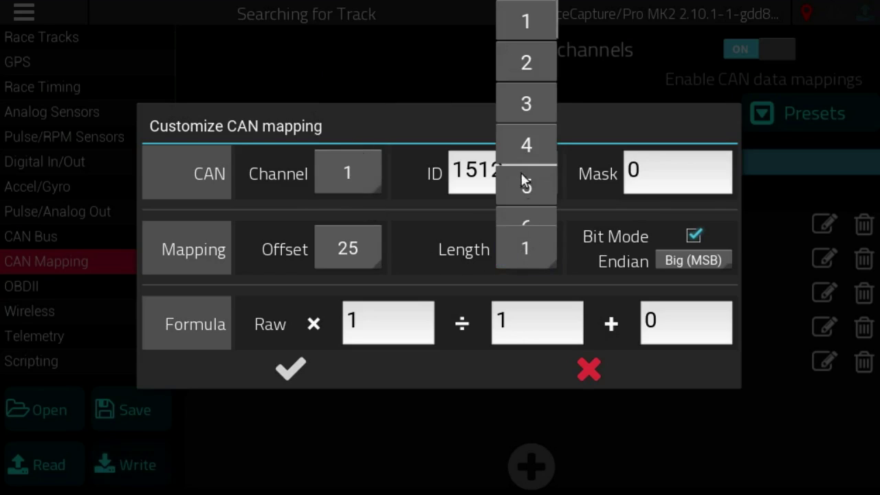
click(526, 102)
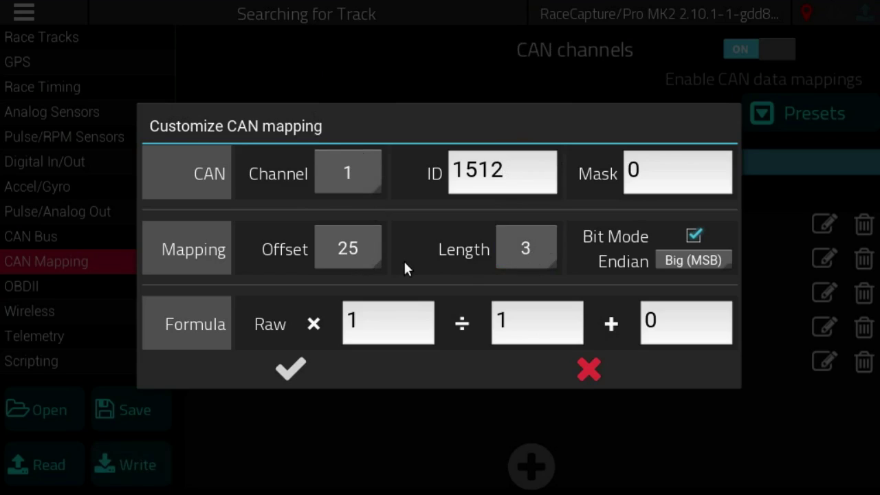
click(694, 235)
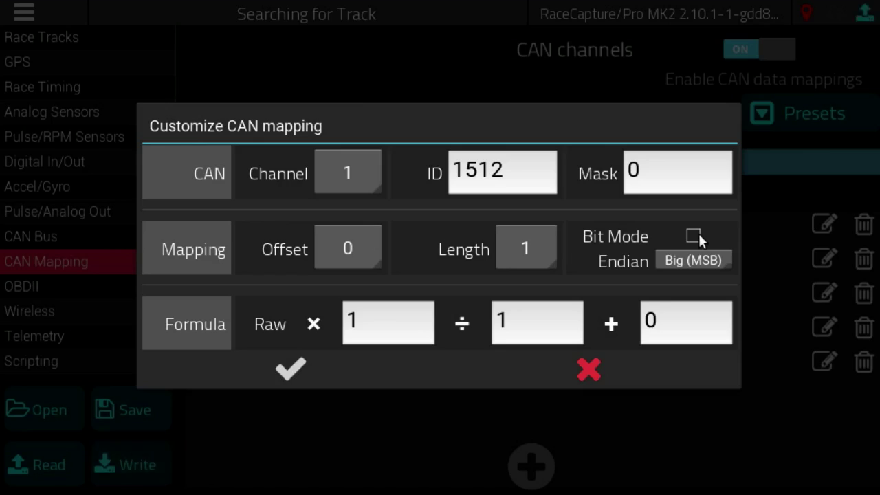
click(672, 261)
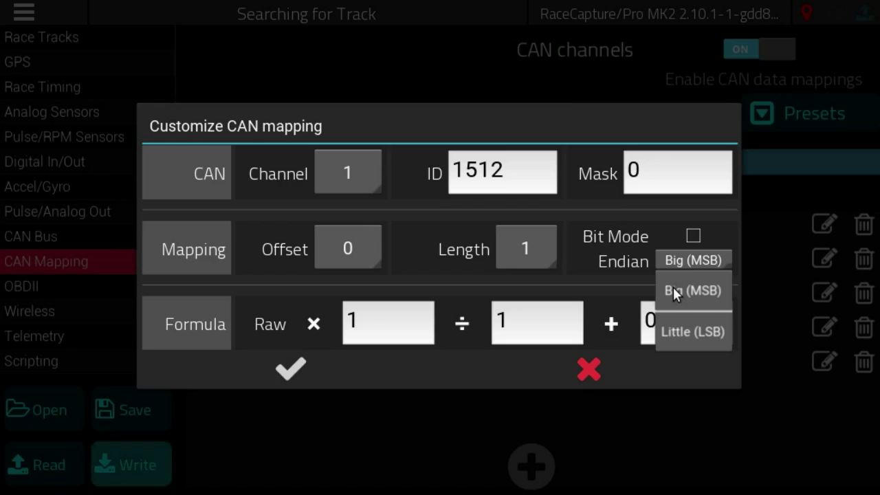
click(673, 289)
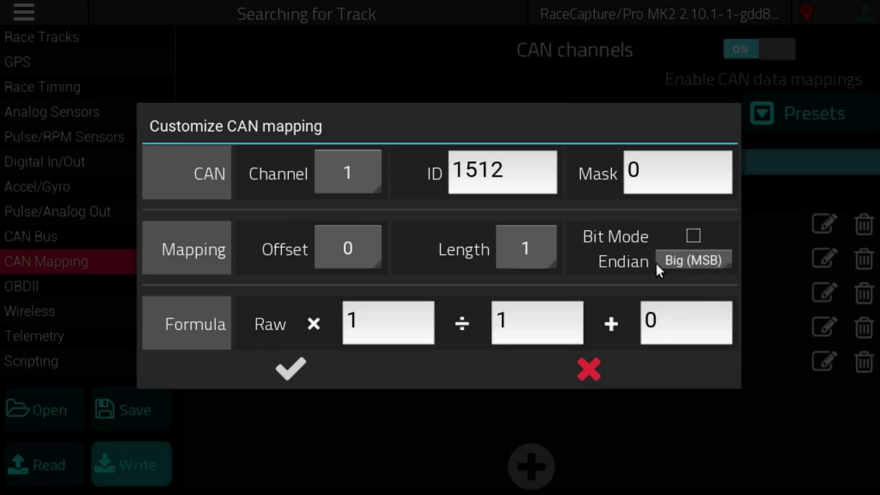
click(371, 335)
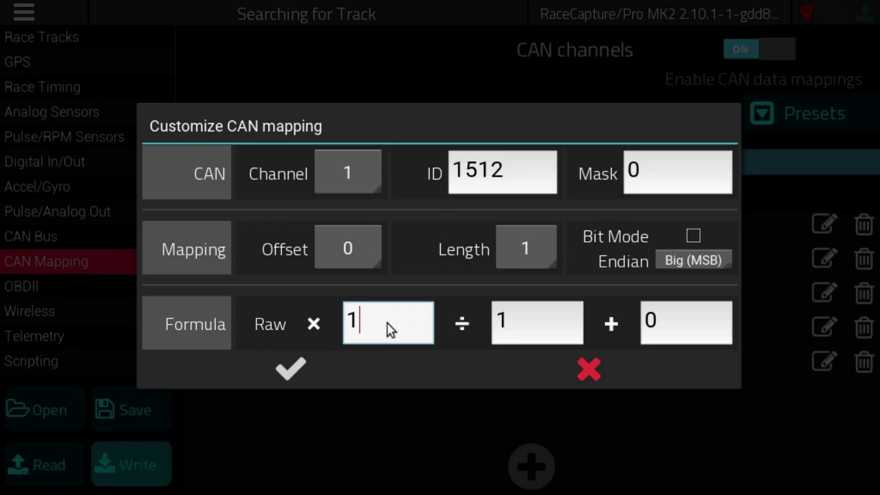
Change the formula multiplier from 1 to 2, then cancel the mapping editor without saving
click(525, 318)
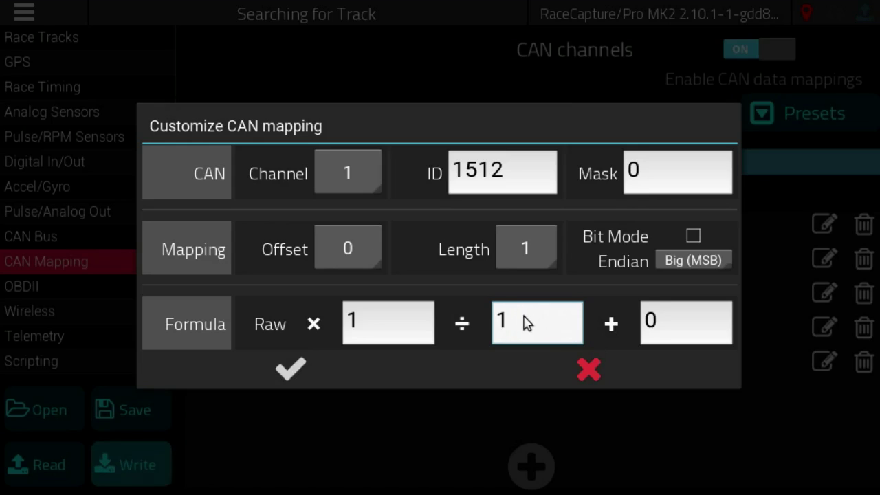
click(661, 323)
click(368, 325)
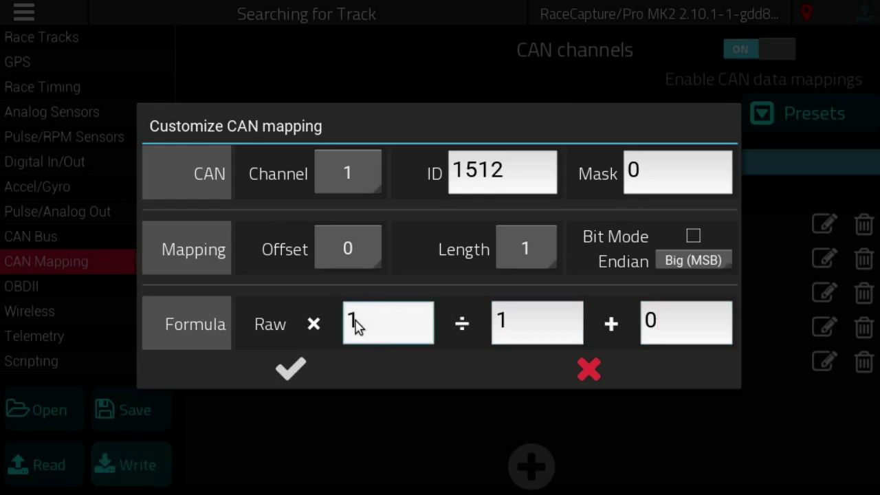
click(395, 327)
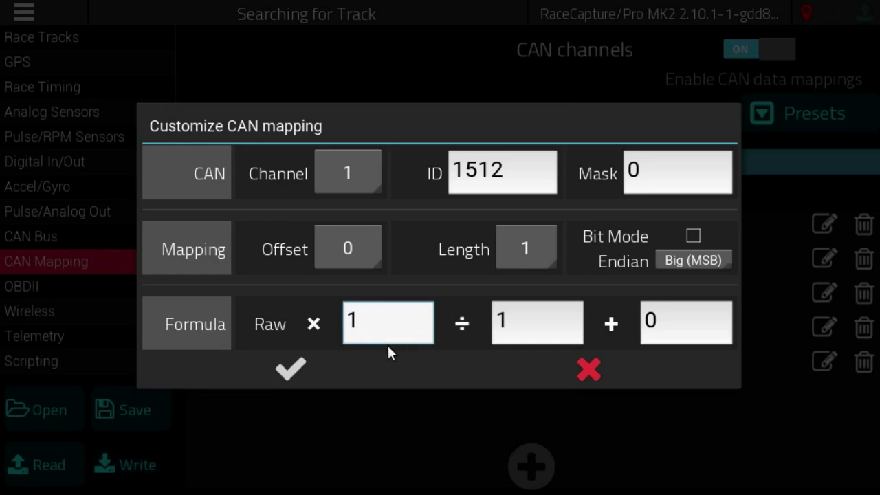
key(BackSpace)
text(2)
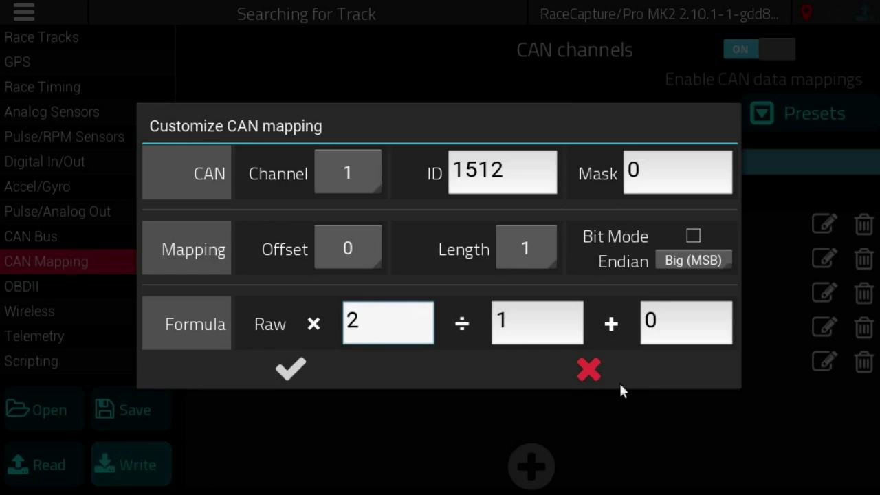
click(648, 393)
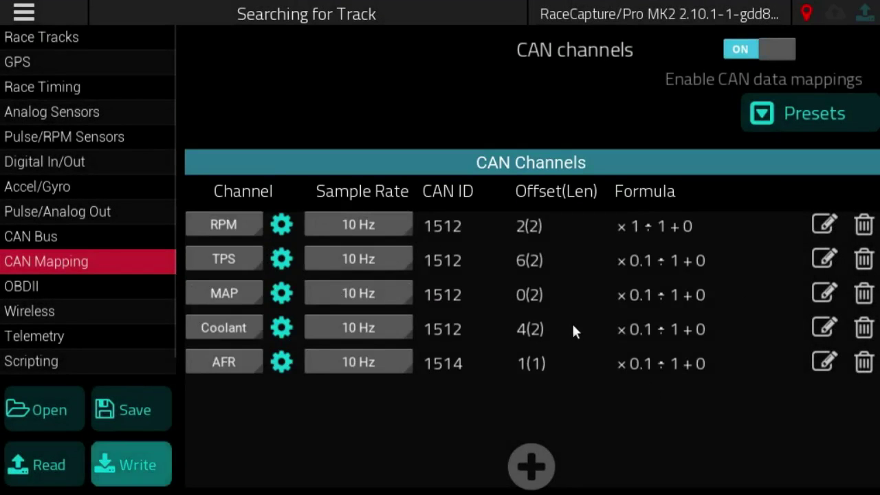
Keep the RPM sample rate at 10 Hz and set Coolant's sample rate to 1 Hz
click(329, 234)
drag(349, 378, 365, 353)
click(362, 349)
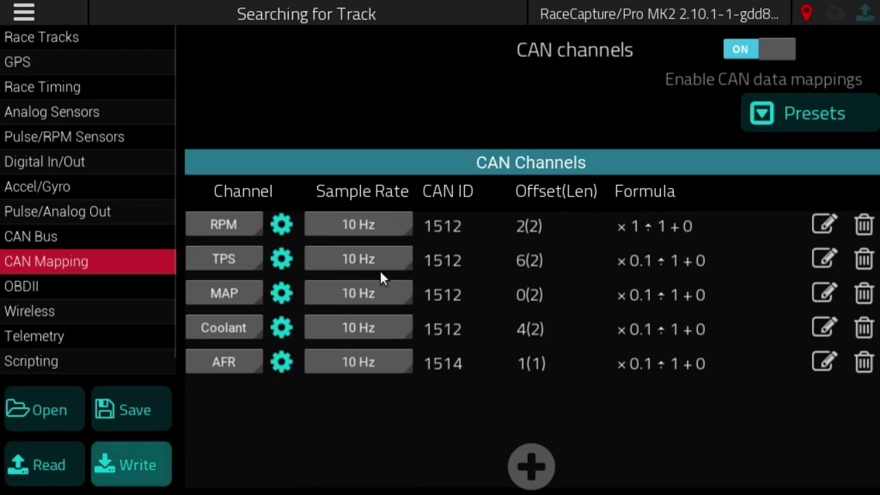
click(370, 228)
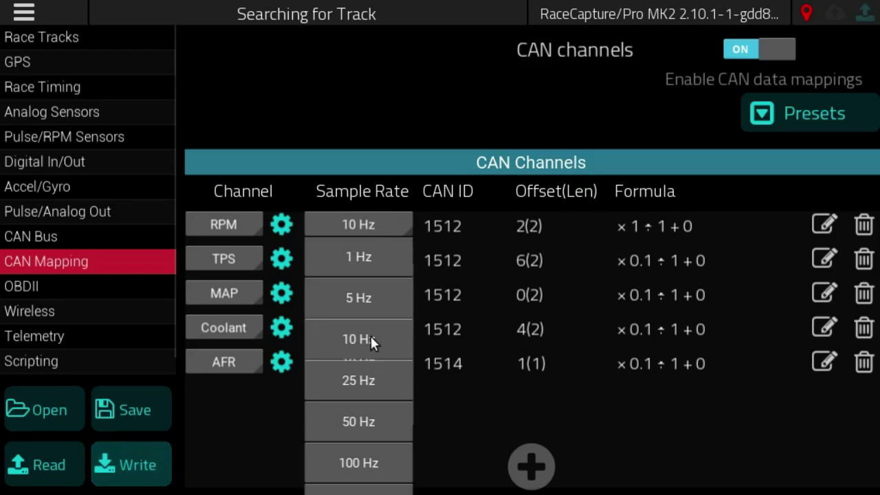
click(443, 386)
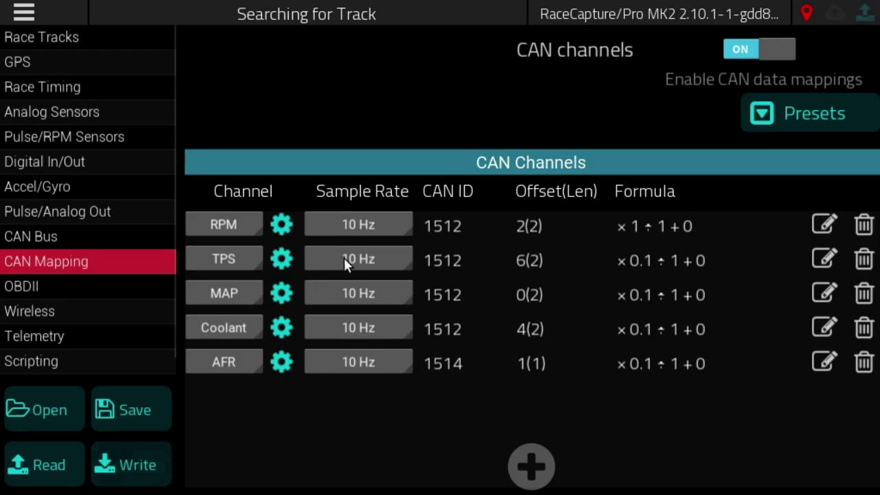
click(348, 227)
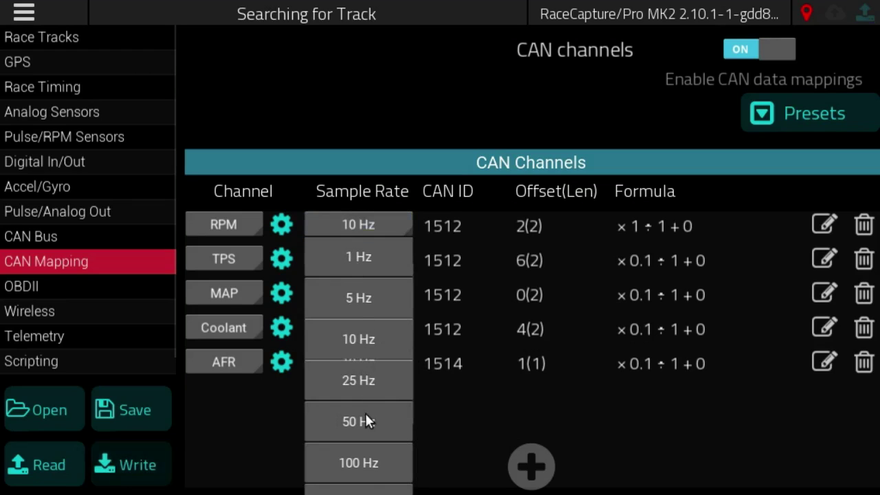
click(443, 432)
click(378, 336)
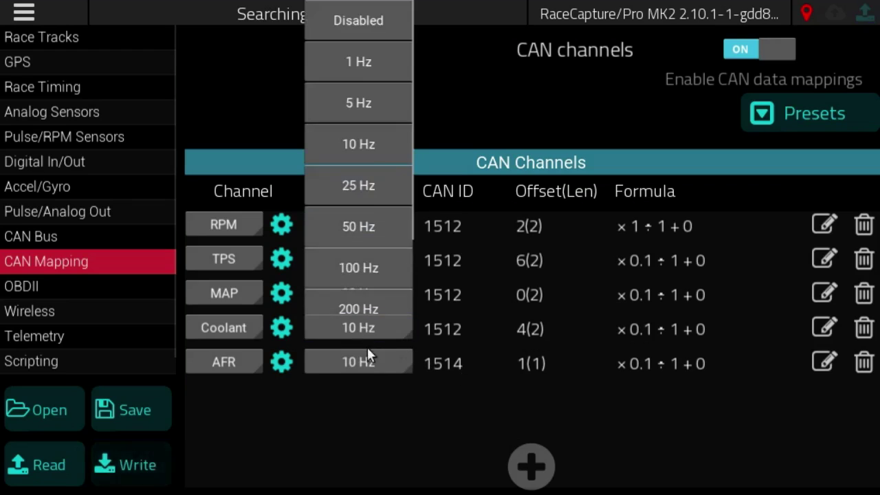
click(350, 65)
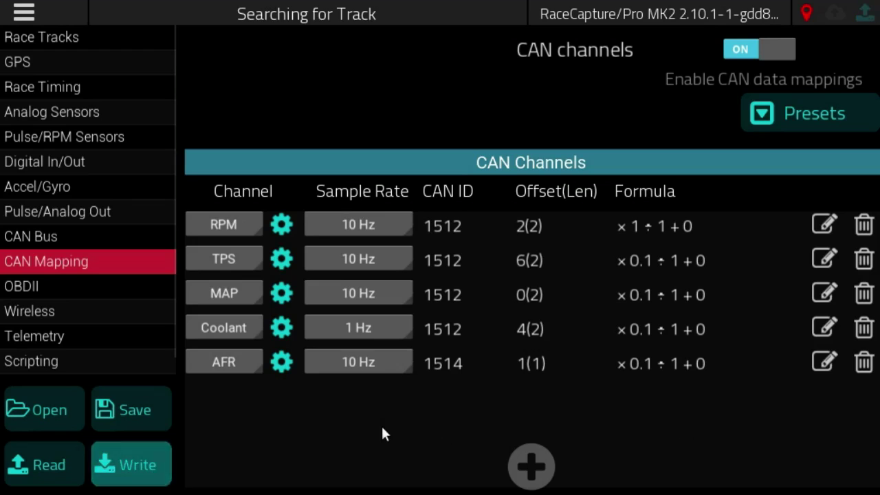
From Home, go to Setup's OBDII page, enable OBDII channels and add one channel
key(Escape)
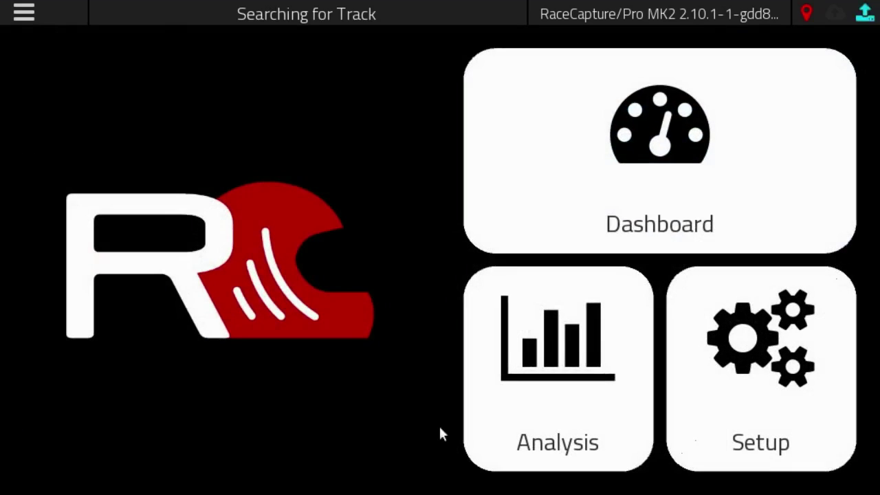
click(800, 403)
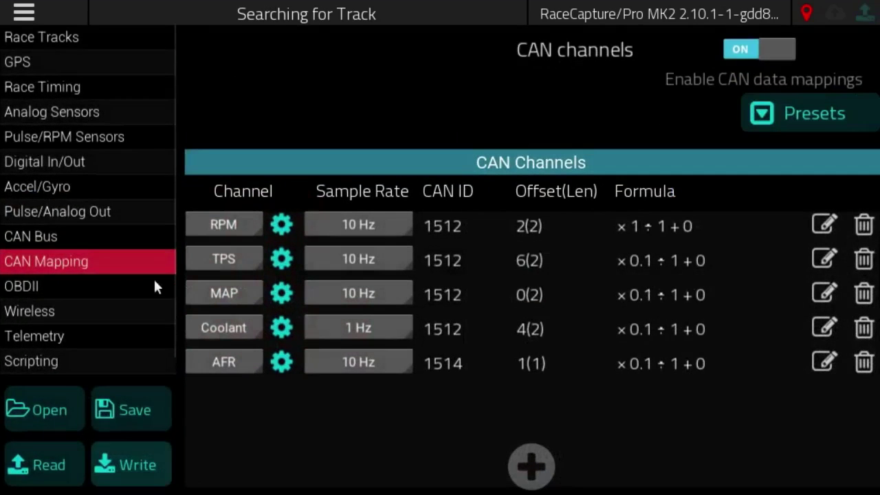
click(28, 281)
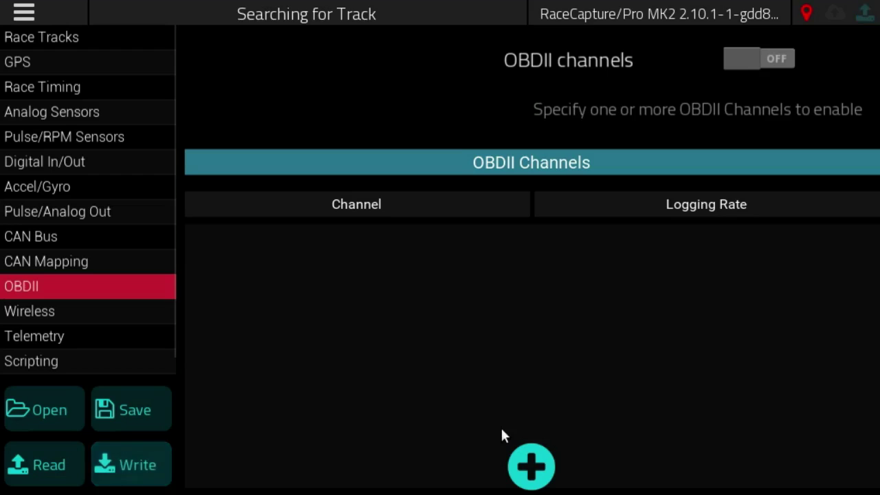
click(765, 66)
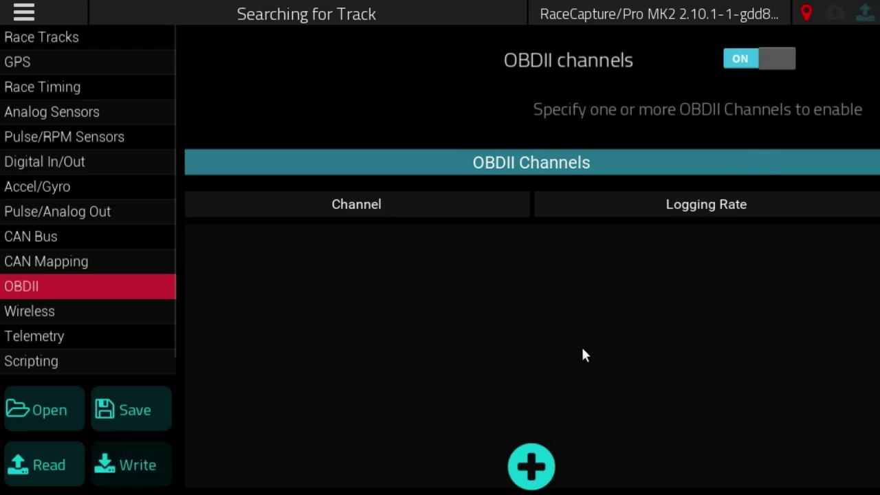
click(531, 466)
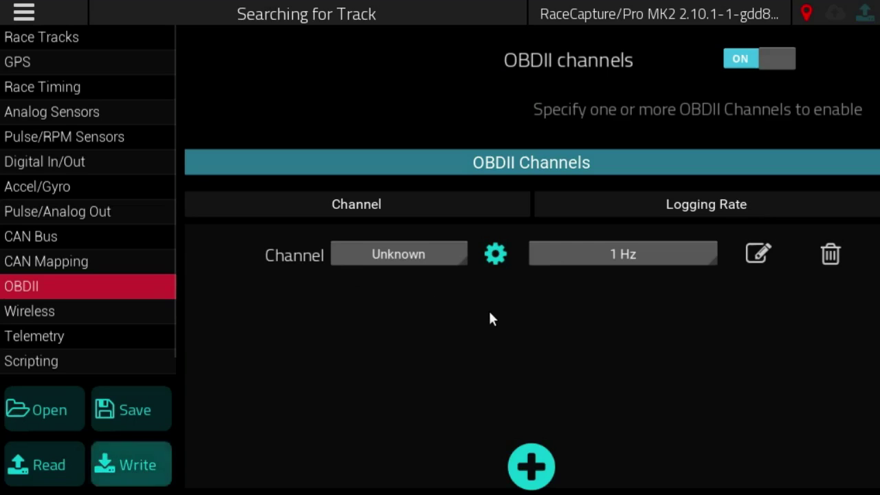
Try EngineTemp, OilTemp and FuelLevel as the new OBDII channel's type
click(450, 254)
drag(435, 180, 416, 69)
click(397, 9)
click(402, 248)
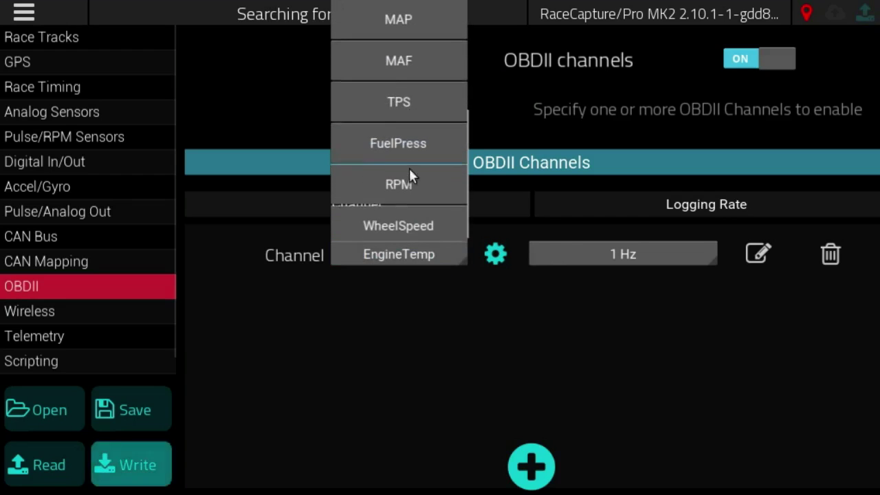
drag(404, 151, 402, 227)
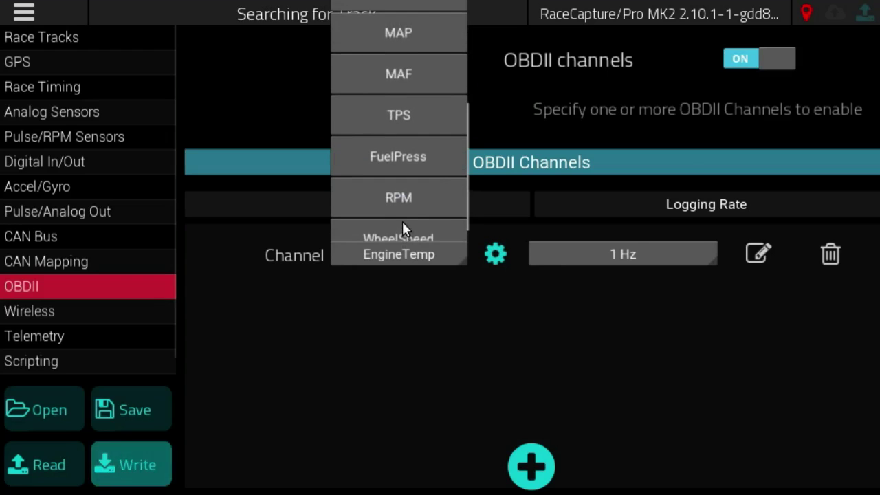
drag(406, 122, 412, 229)
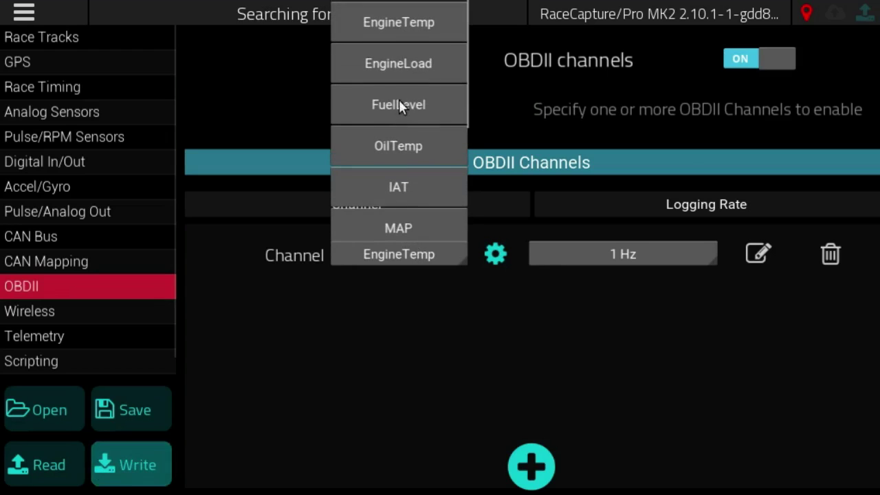
click(406, 117)
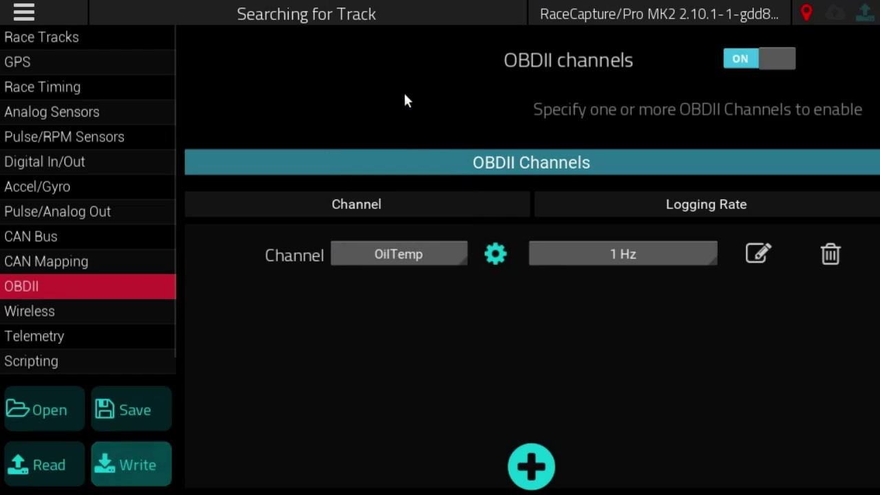
click(398, 253)
click(409, 84)
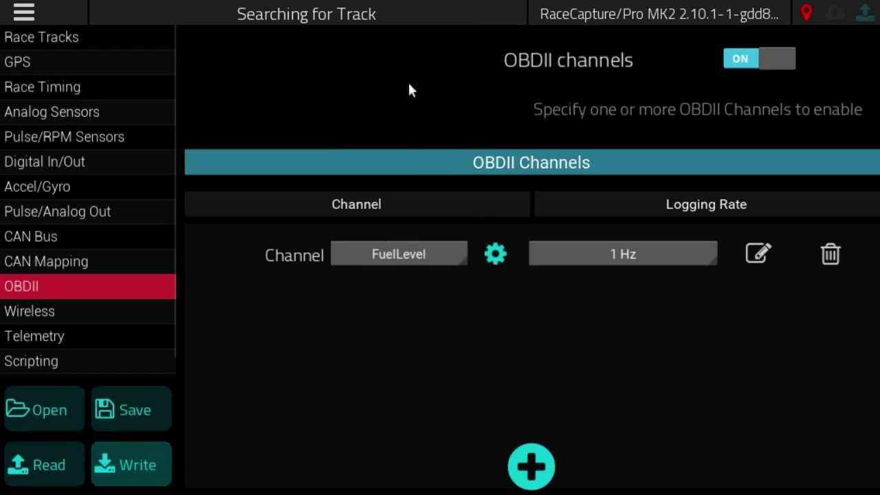
Set the channel to TPS and open its mapping details showing PID 17
click(416, 247)
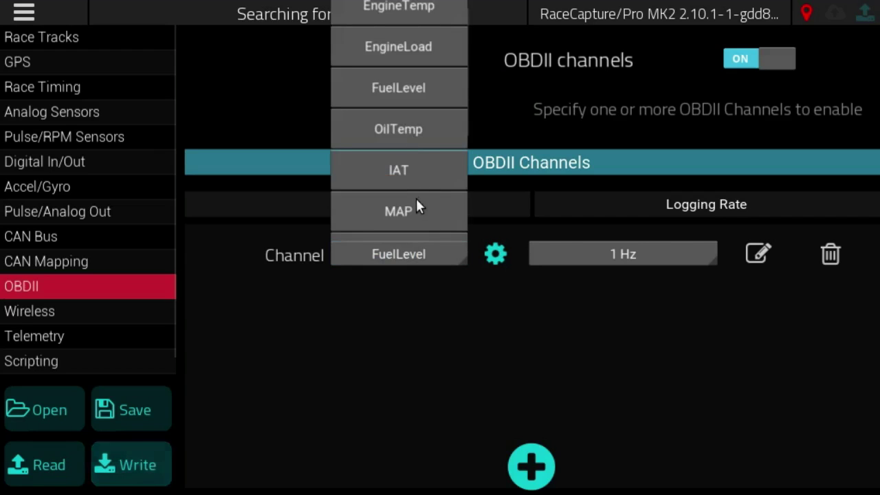
click(401, 128)
click(408, 258)
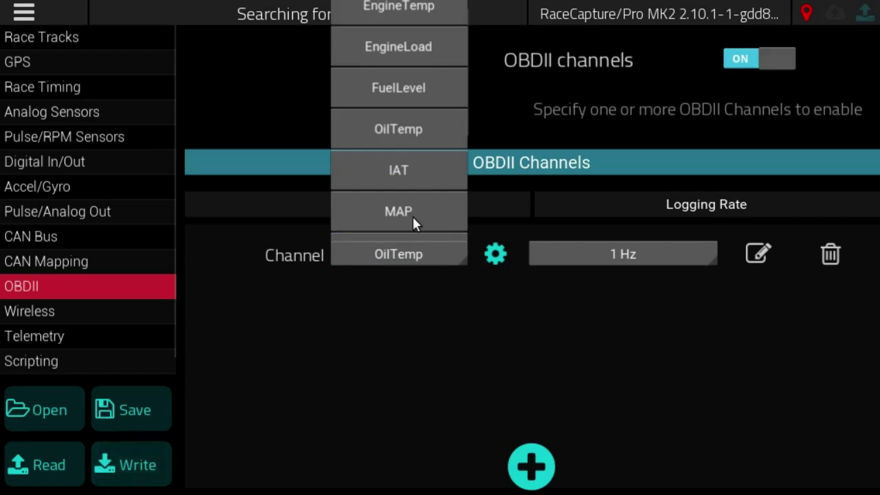
scroll(410, 193, down, 3)
click(404, 170)
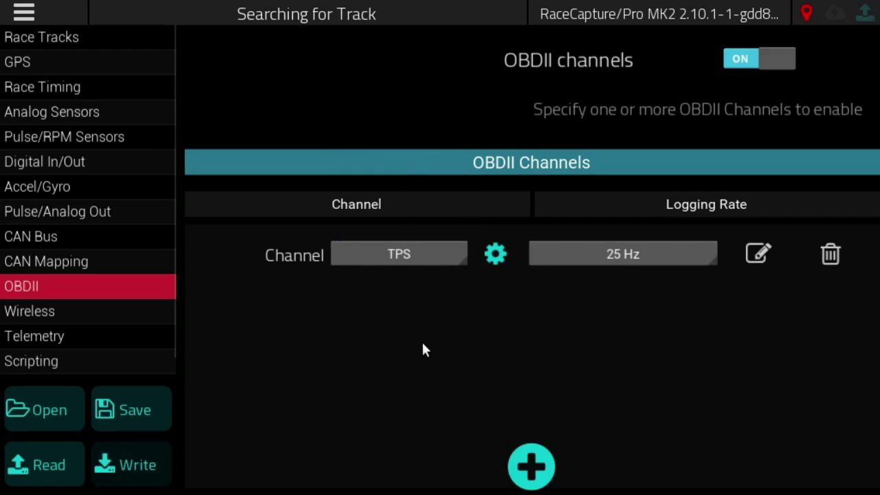
click(758, 253)
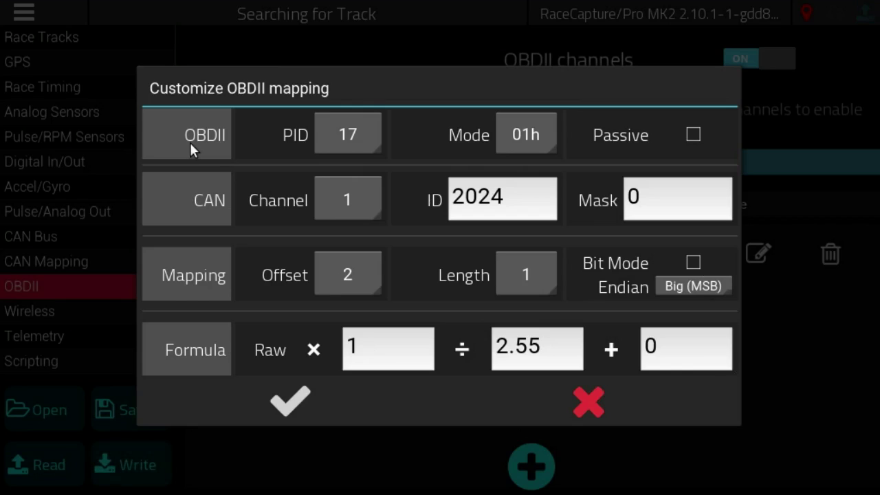
Scroll through the PID number list, leaving the TPS PID at 17
click(346, 131)
drag(334, 300, 342, 90)
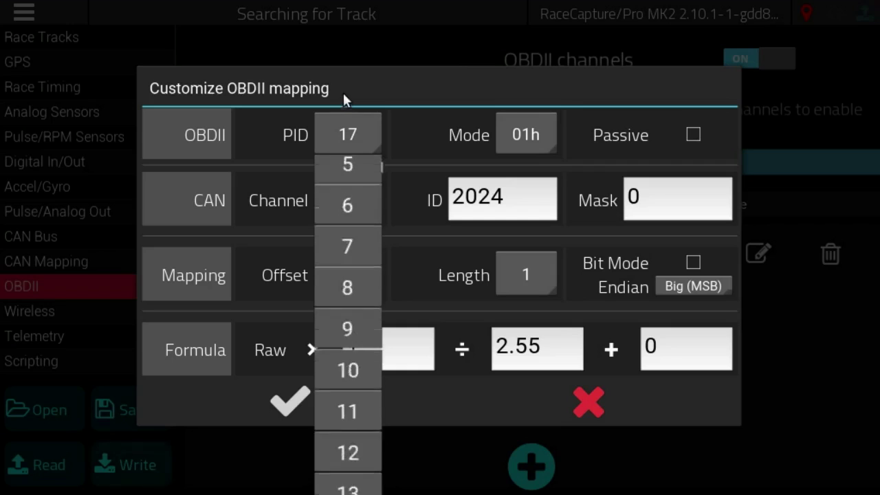
drag(352, 146, 373, 176)
drag(363, 226, 369, 330)
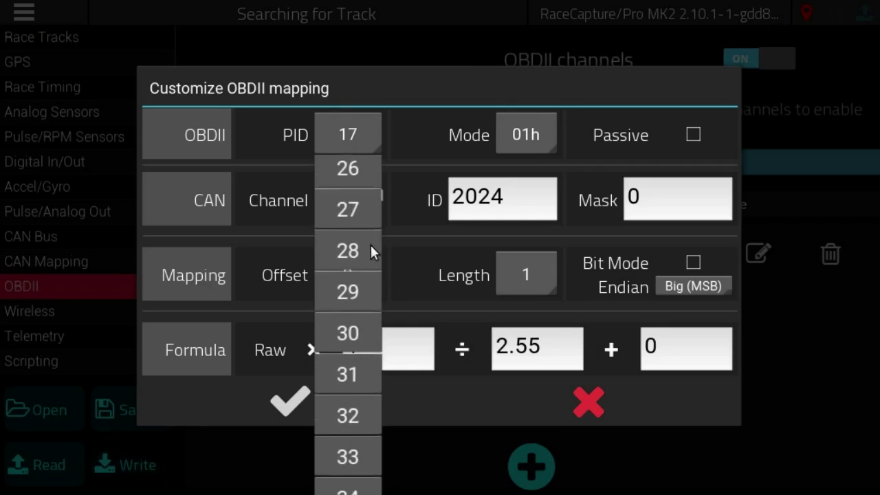
Try OBDII modes 01h and 09h, then settle the TPS mapping on mode 22h
click(520, 141)
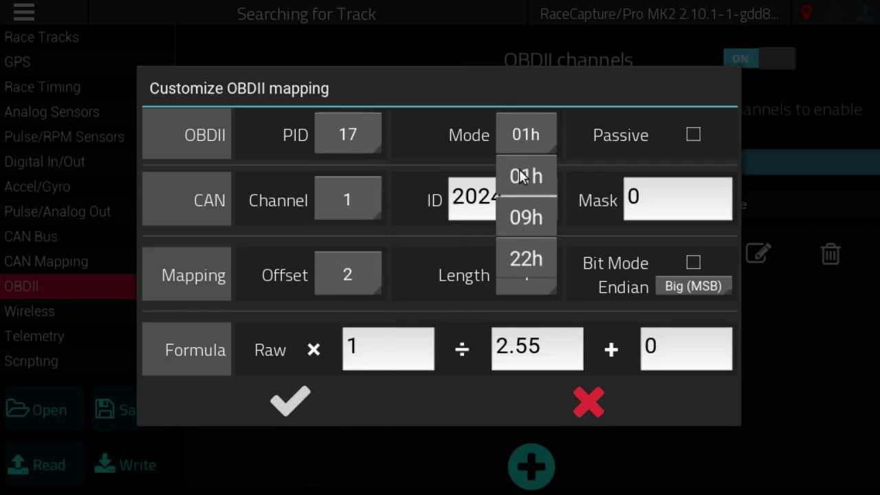
click(519, 173)
click(520, 136)
click(520, 217)
click(523, 136)
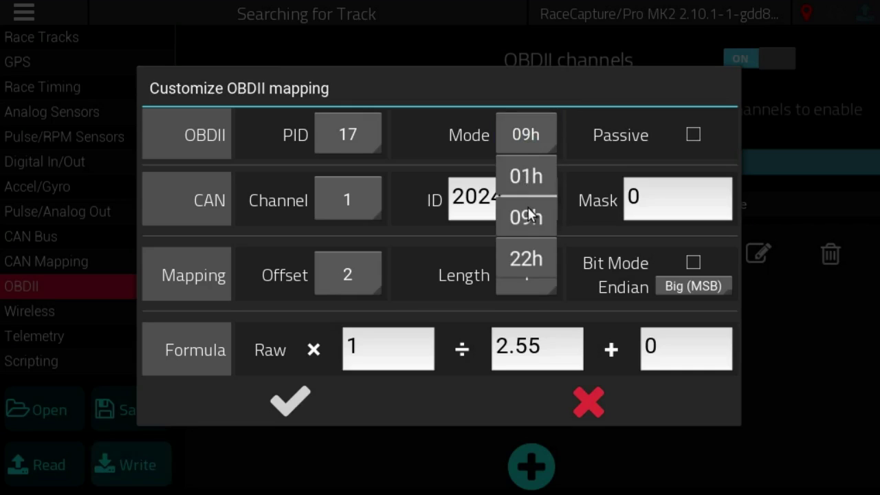
click(527, 259)
click(526, 138)
click(528, 260)
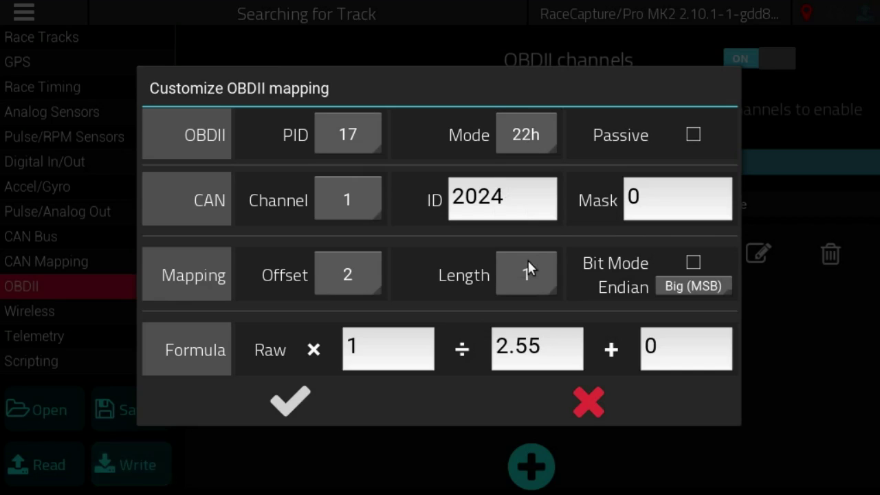
click(548, 135)
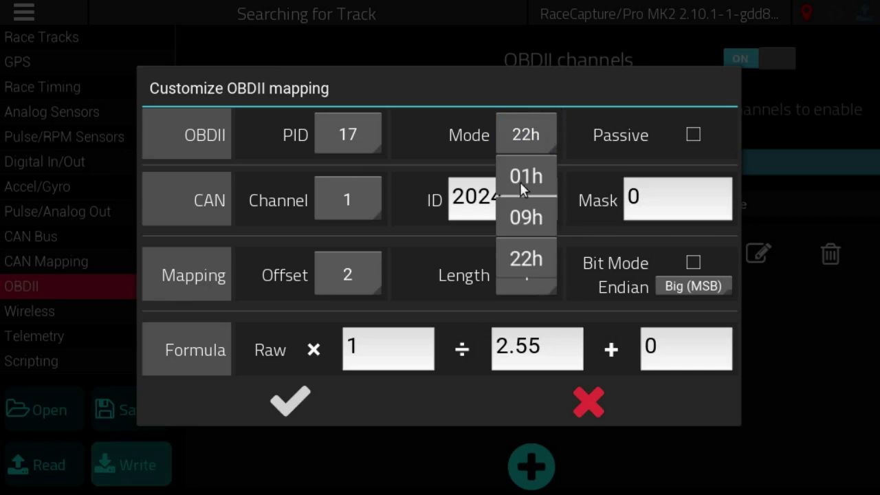
click(522, 258)
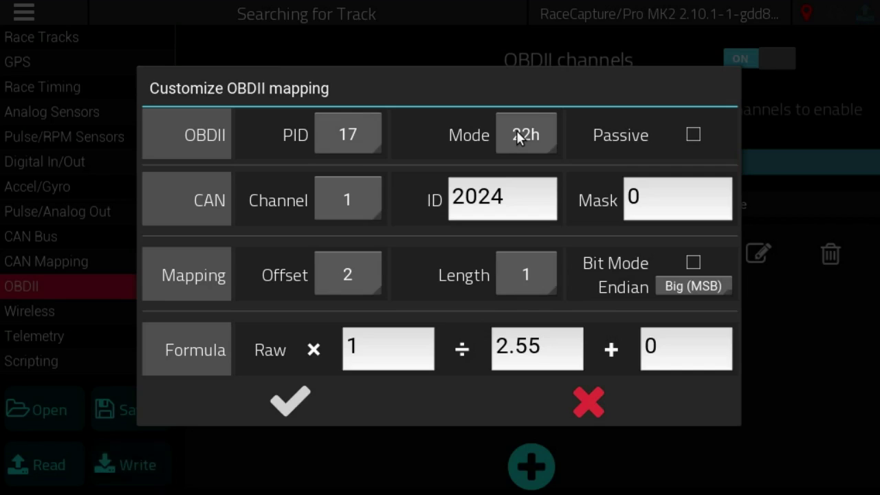
click(516, 130)
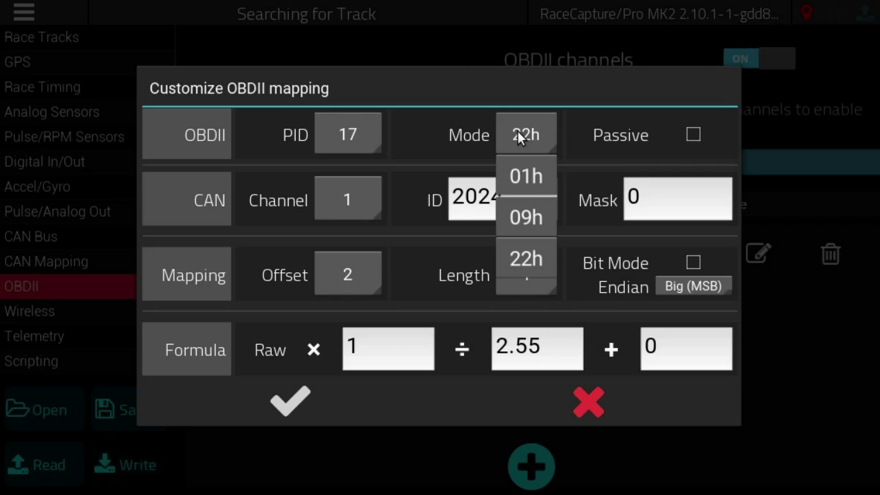
click(517, 131)
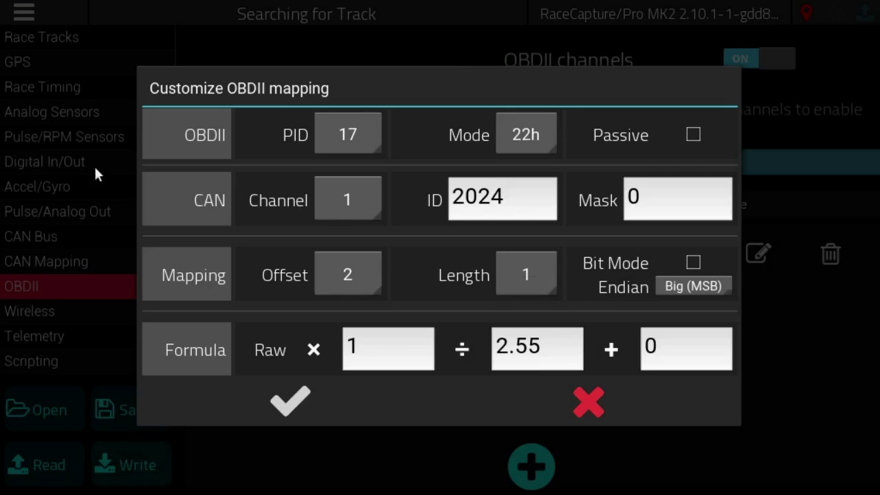
click(692, 135)
click(693, 135)
Check the CAN channel choices, keeping the channel at 1
click(328, 208)
click(333, 206)
click(356, 194)
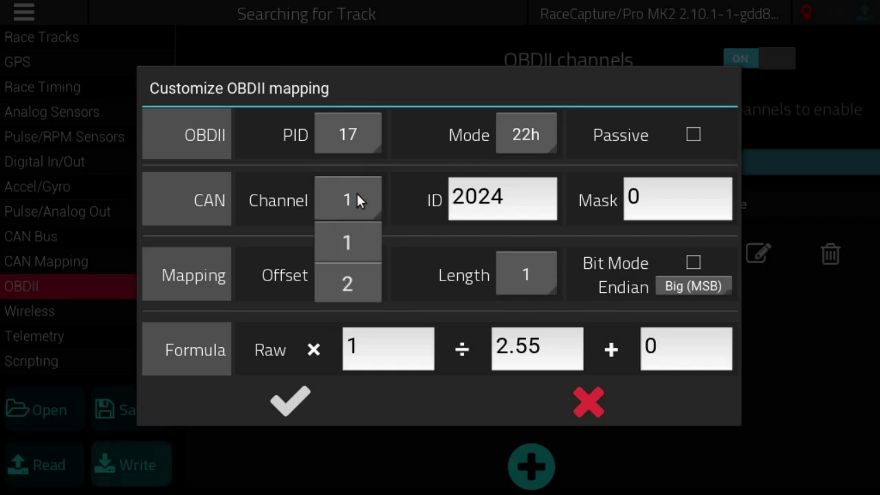
click(356, 191)
click(356, 191)
click(355, 192)
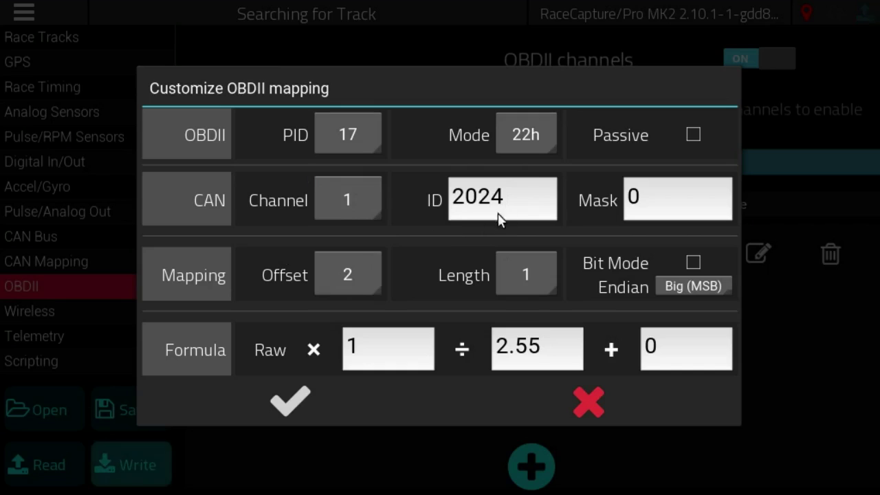
Inspect the CAN ID field, leaving its value at 2024
click(534, 191)
double_click(504, 197)
click(522, 198)
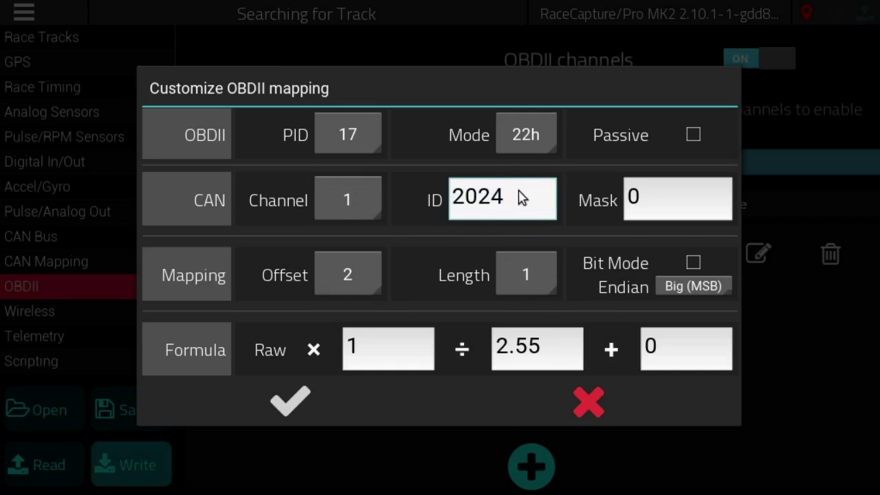
drag(520, 198, 455, 200)
click(531, 209)
Review the byte offset, data length (kept at 1) and raw multiplier fields
click(345, 279)
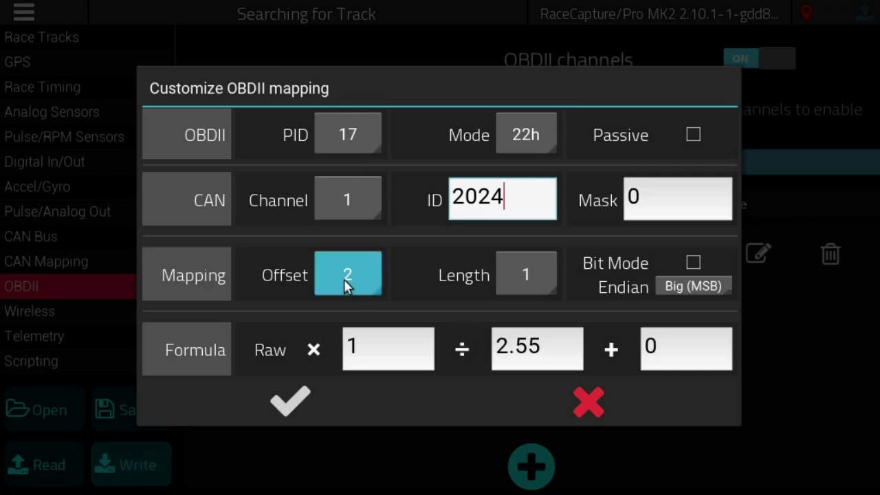
click(343, 279)
click(509, 281)
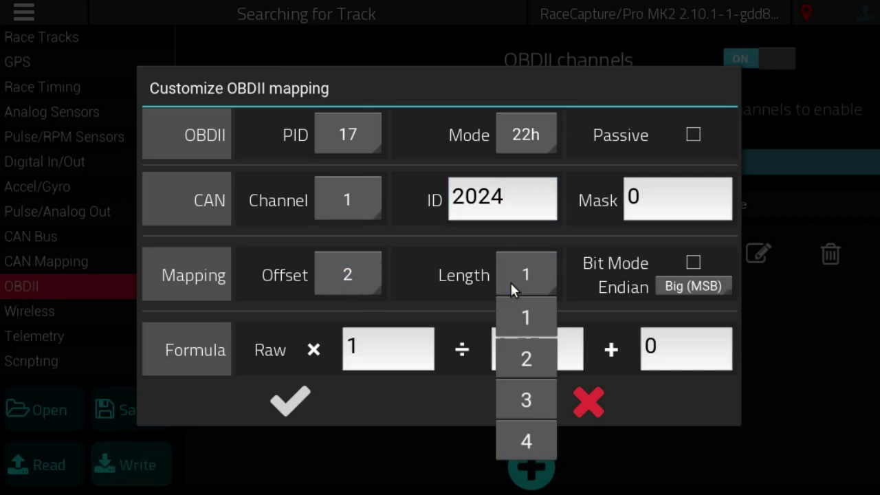
click(510, 281)
click(400, 353)
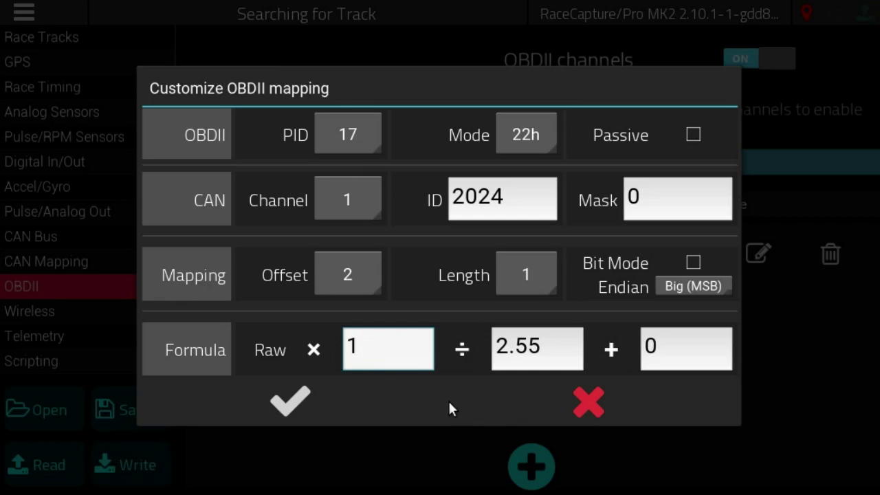
click(584, 399)
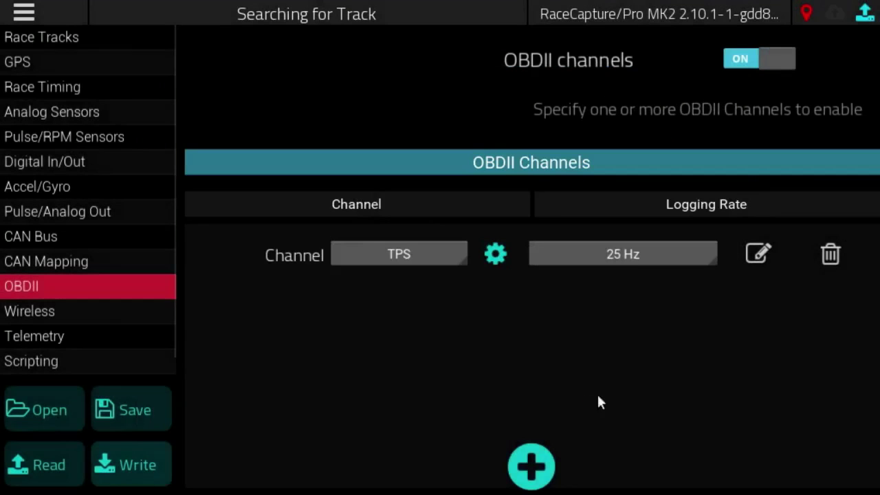
click(413, 252)
drag(406, 198, 402, 101)
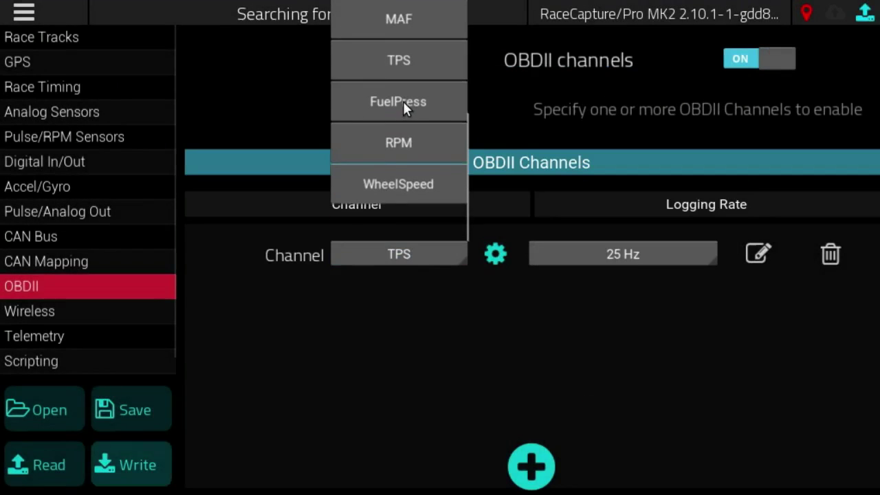
drag(404, 63, 395, 173)
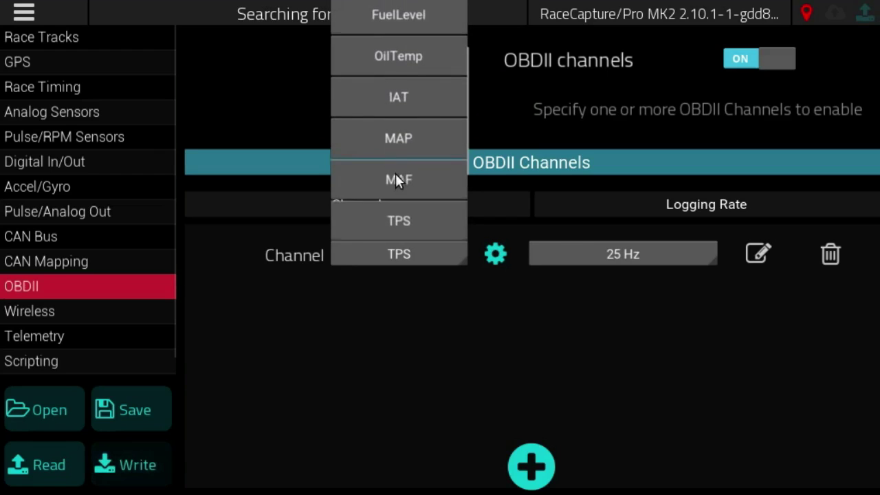
click(411, 104)
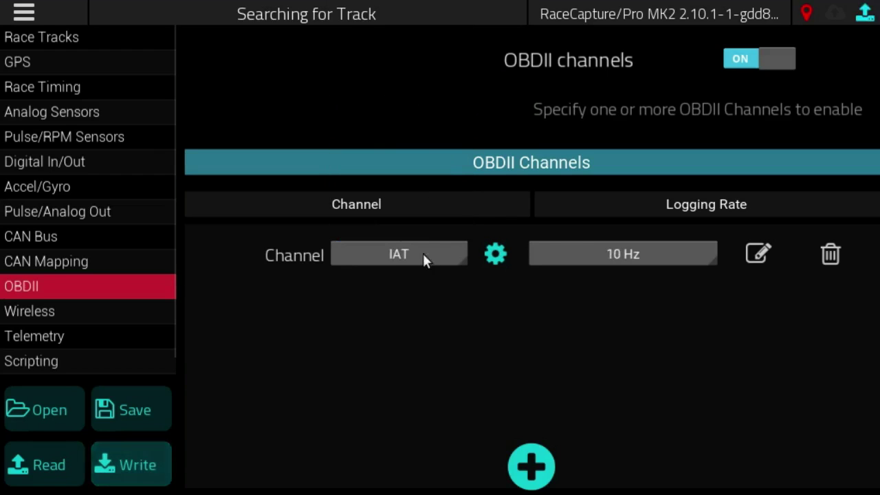
click(756, 251)
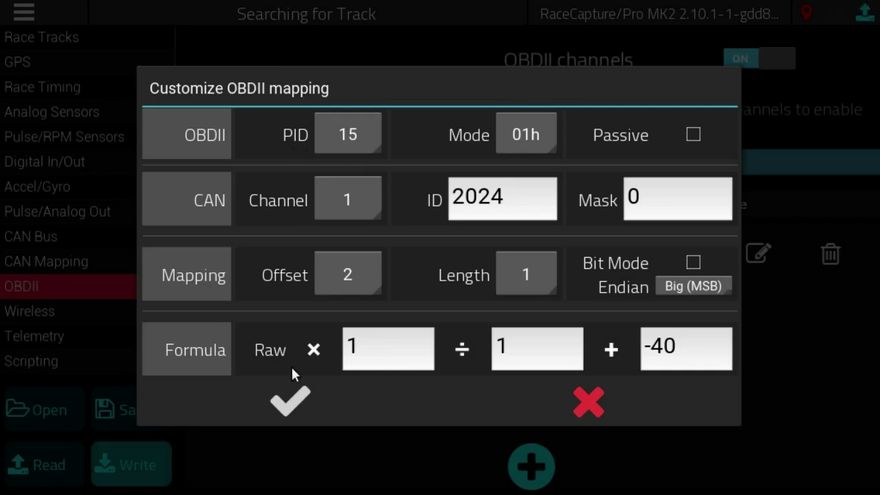
click(364, 352)
click(546, 352)
click(706, 340)
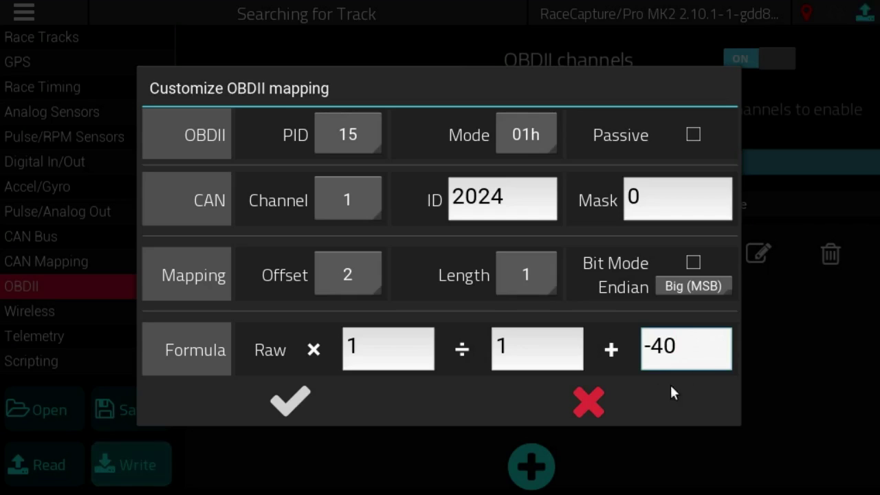
click(595, 405)
click(439, 255)
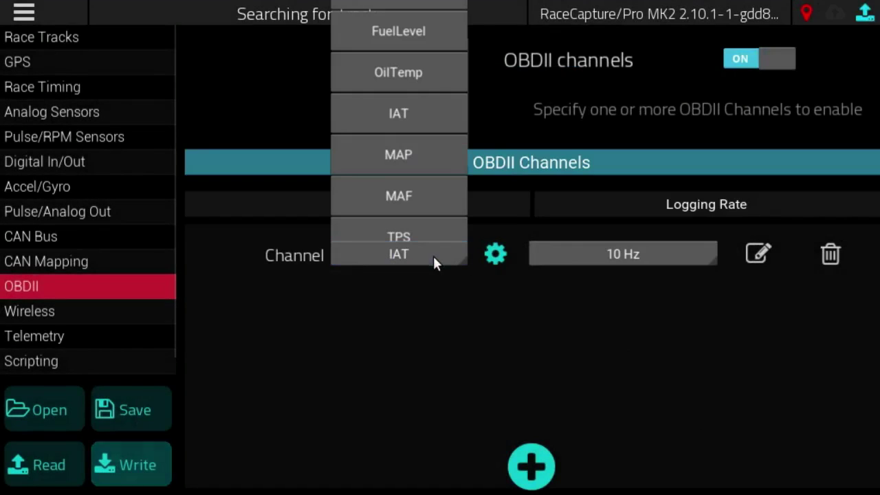
click(418, 235)
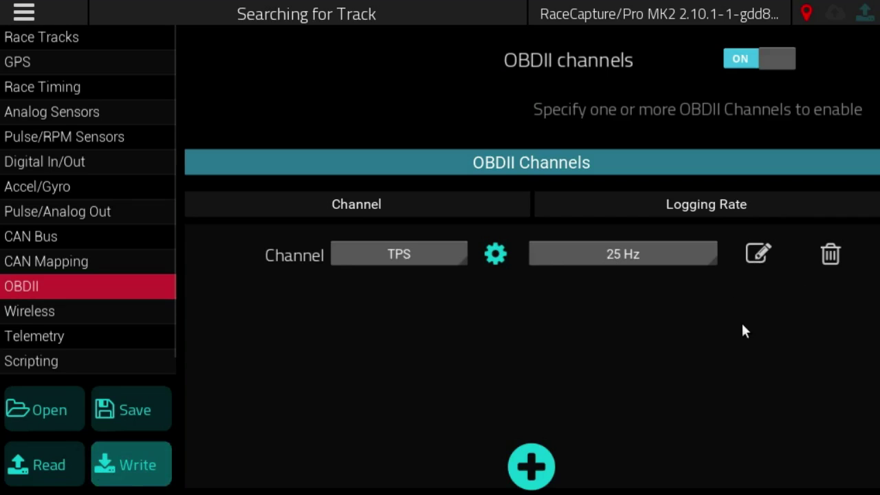
click(757, 254)
click(376, 347)
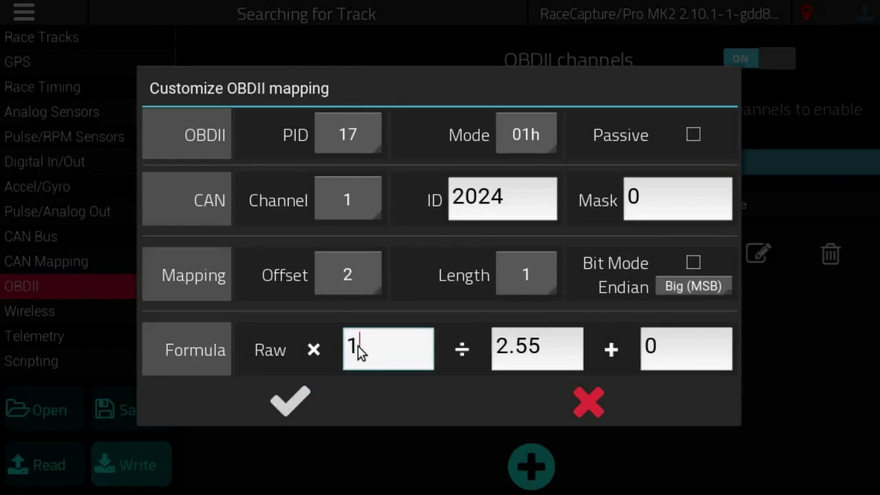
click(559, 350)
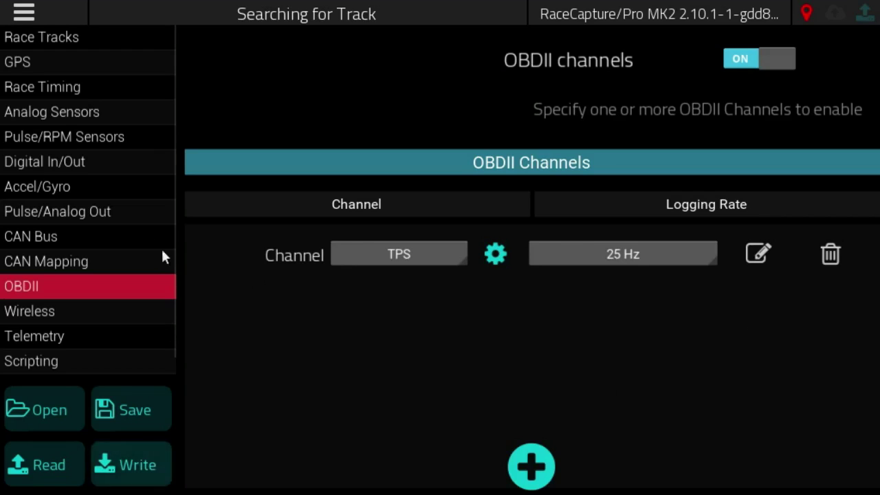
View the CAN Mapping and OBDII pages, then go back to the home screen
click(108, 260)
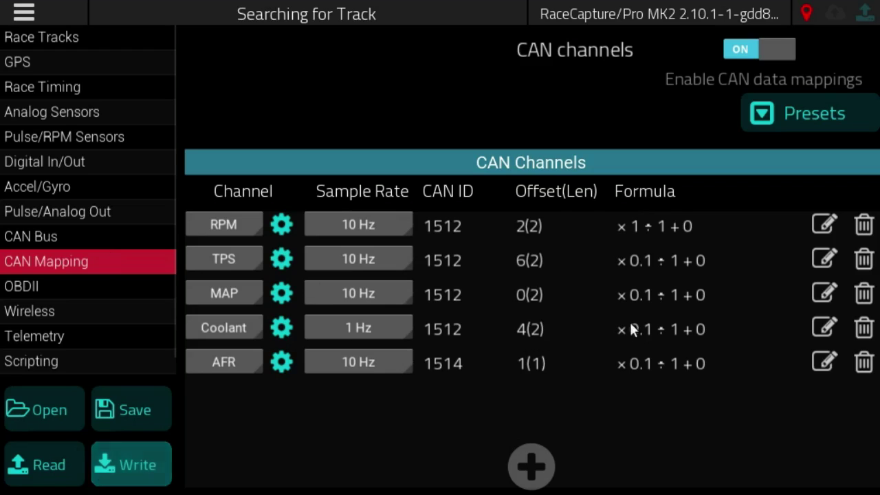
click(133, 288)
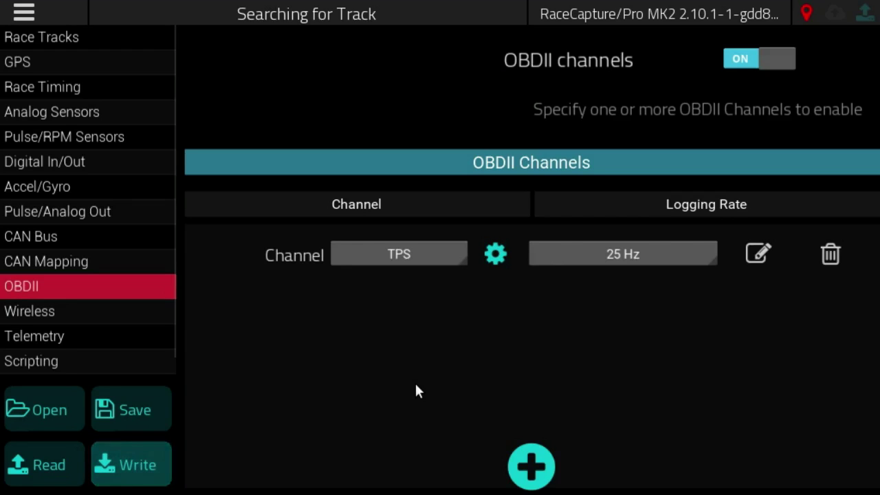
key(Escape)
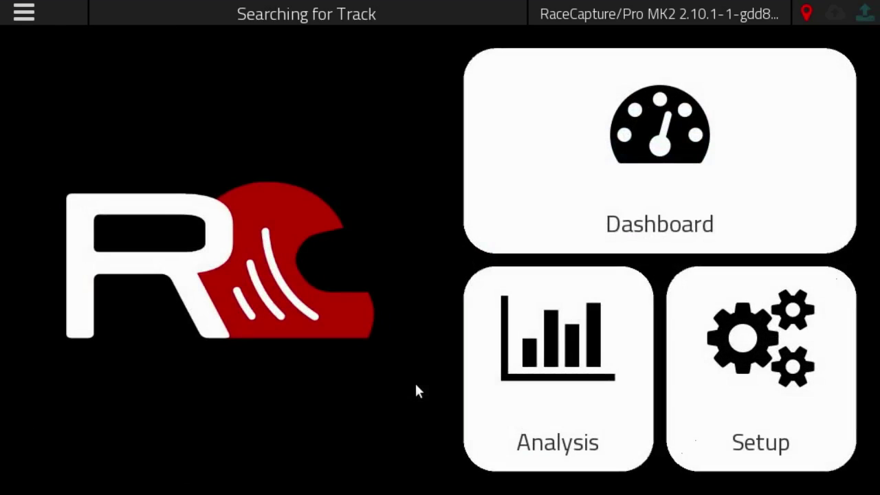